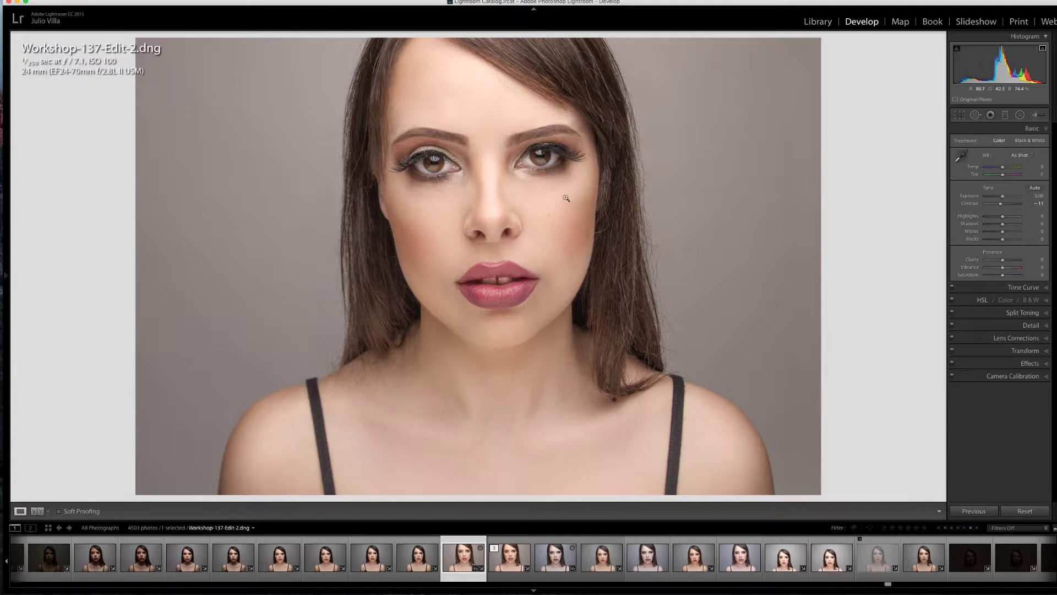
Step: Magnify the portrait to 1:1 on the eyebrows, then bring up the filmstrip photo's context menu
left_click(516, 138)
left_click(384, 144)
left_click(512, 136)
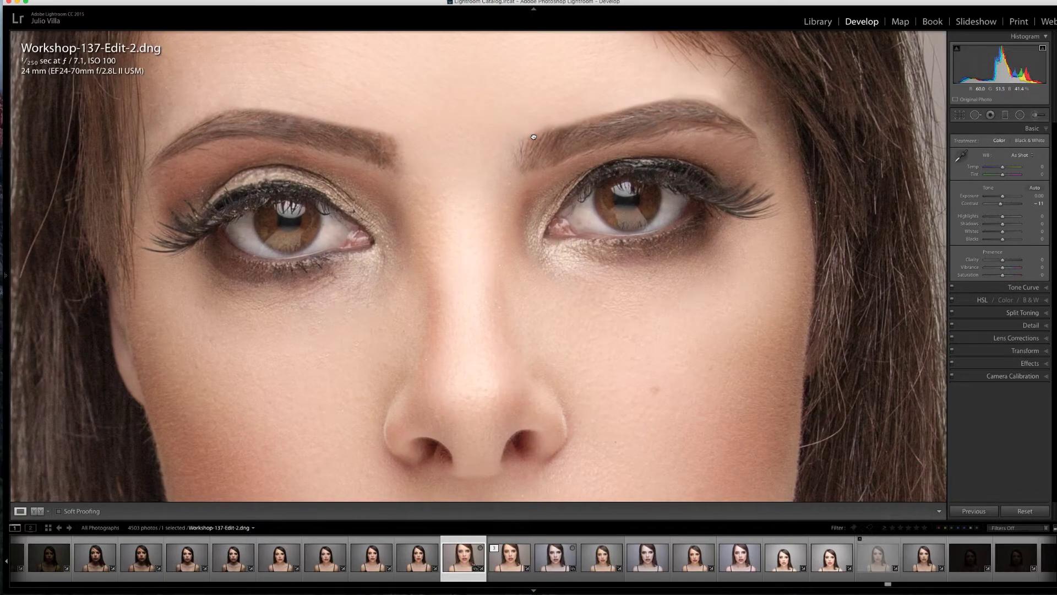
left_click(527, 157)
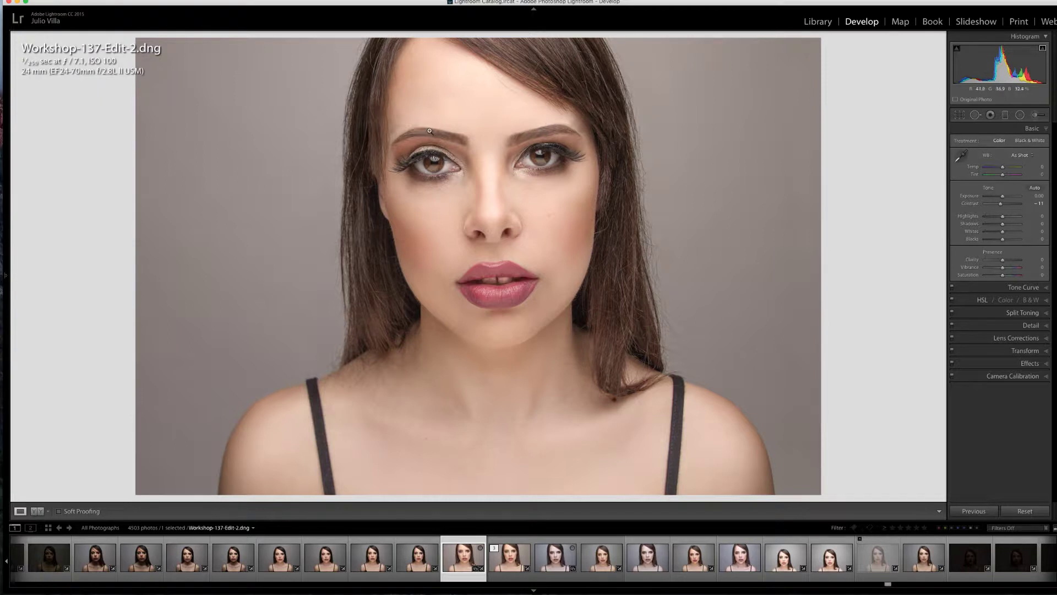
left_click(451, 137)
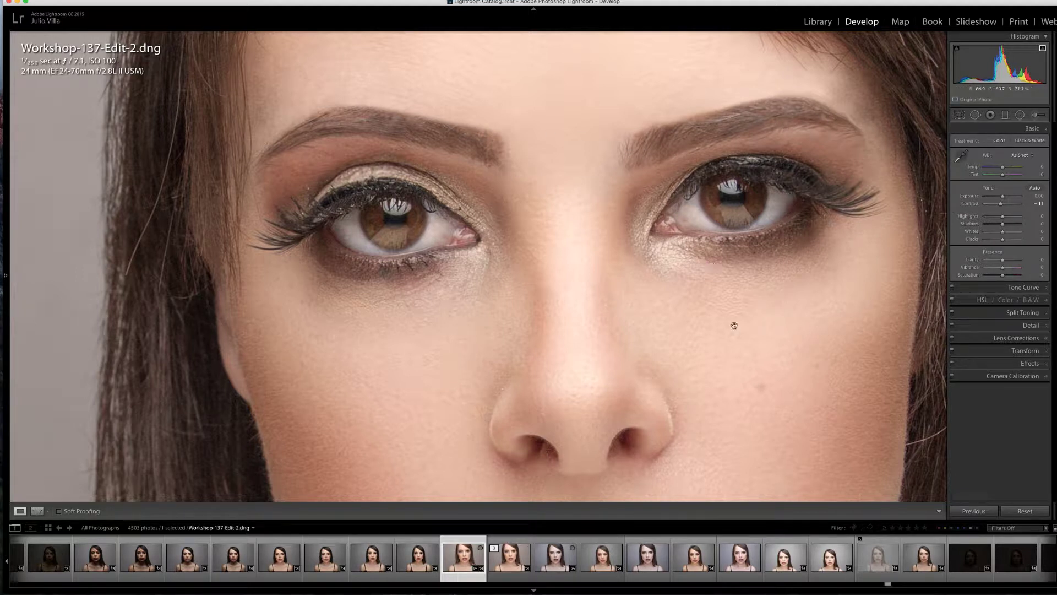
right_click(462, 547)
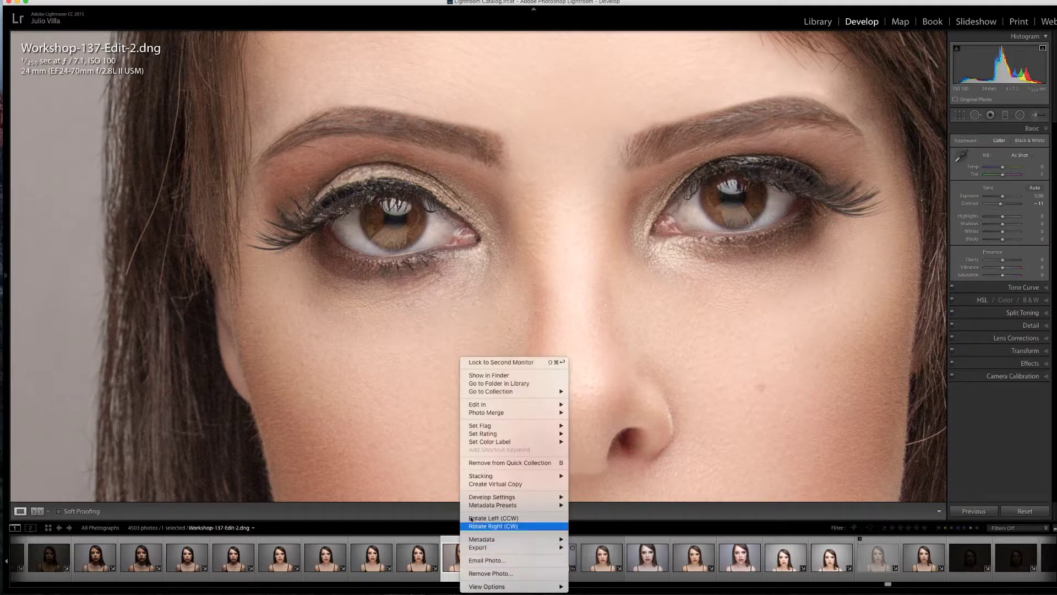
Step: Send the portrait to Photoshop CC 2015 through Edit In > Edit in Adobe Photoshop CC 2015
mouse_move(501, 404)
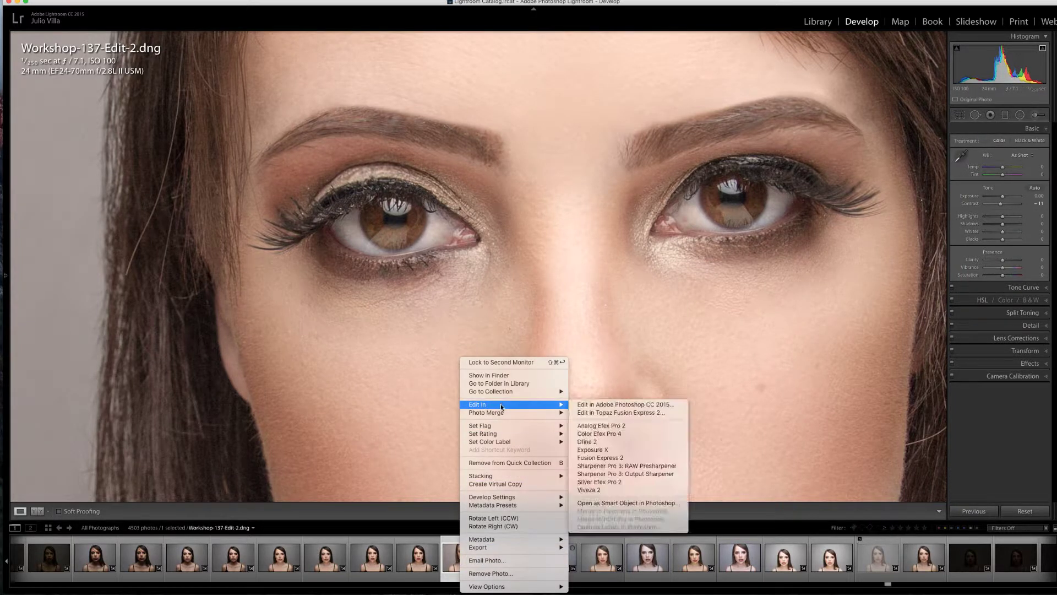
left_click(592, 405)
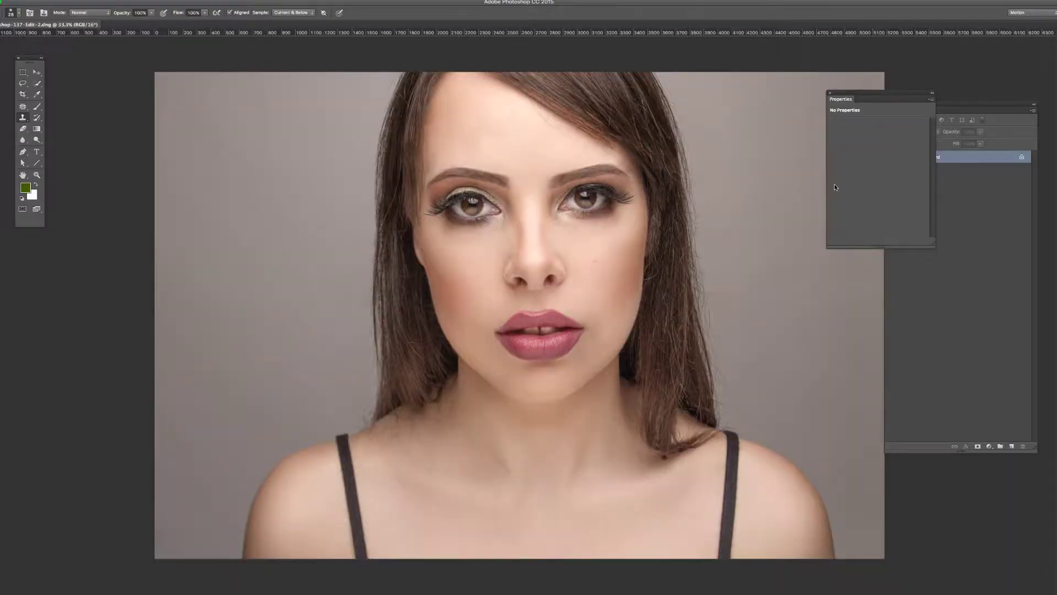
Step: Close Properties, rename the Background layer to 'main', and duplicate it as 'main copy'
left_click(830, 93)
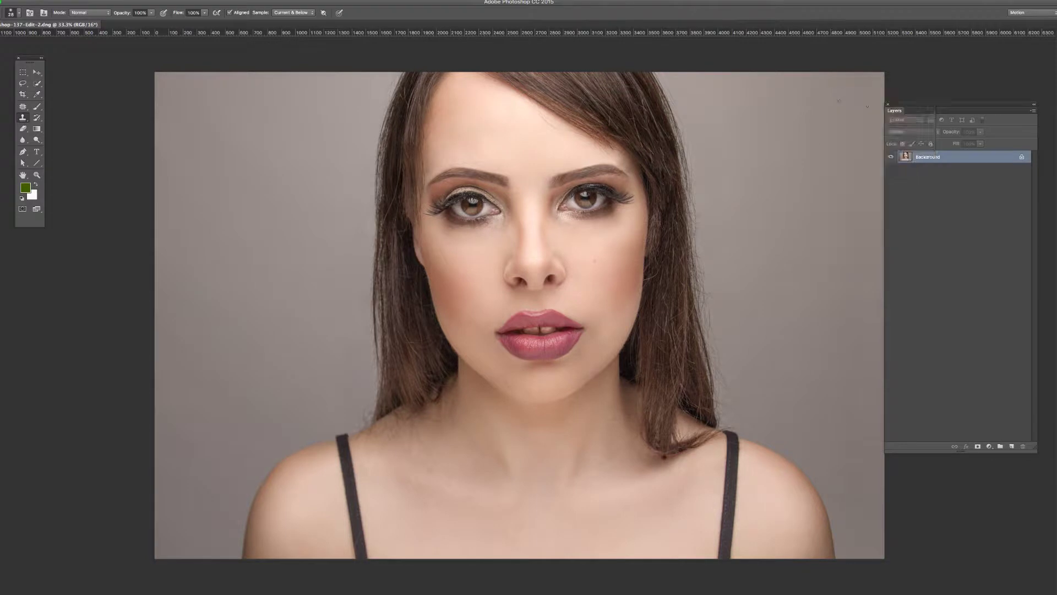
double_click(979, 158)
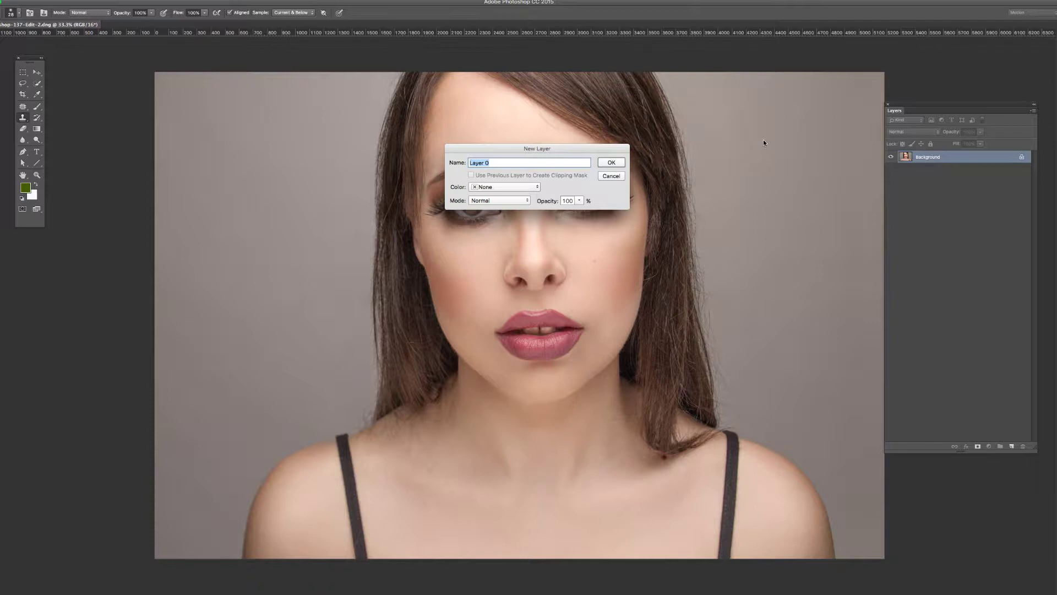
type("main")
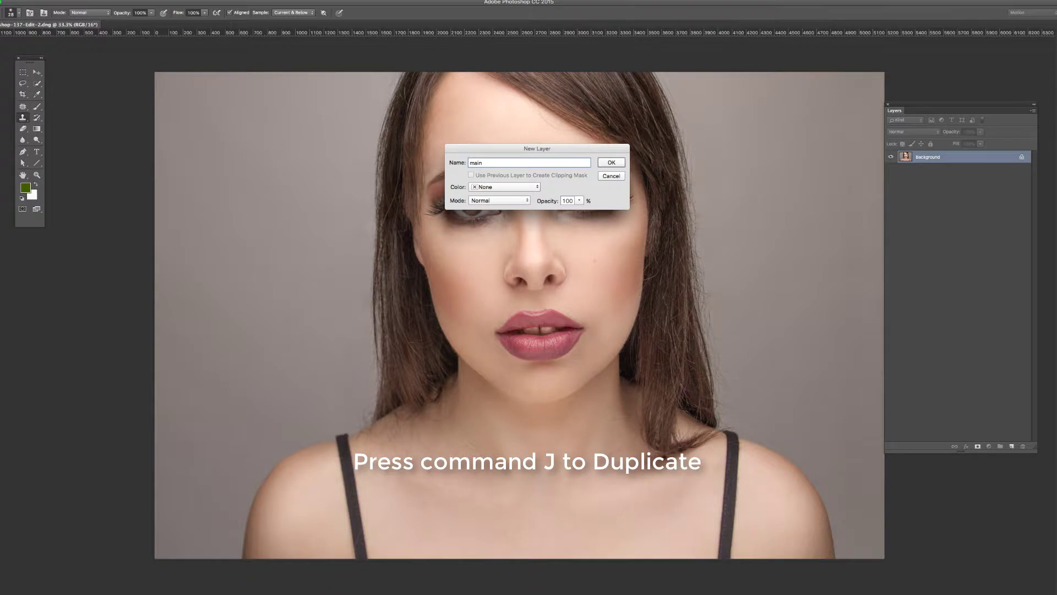
key("Return")
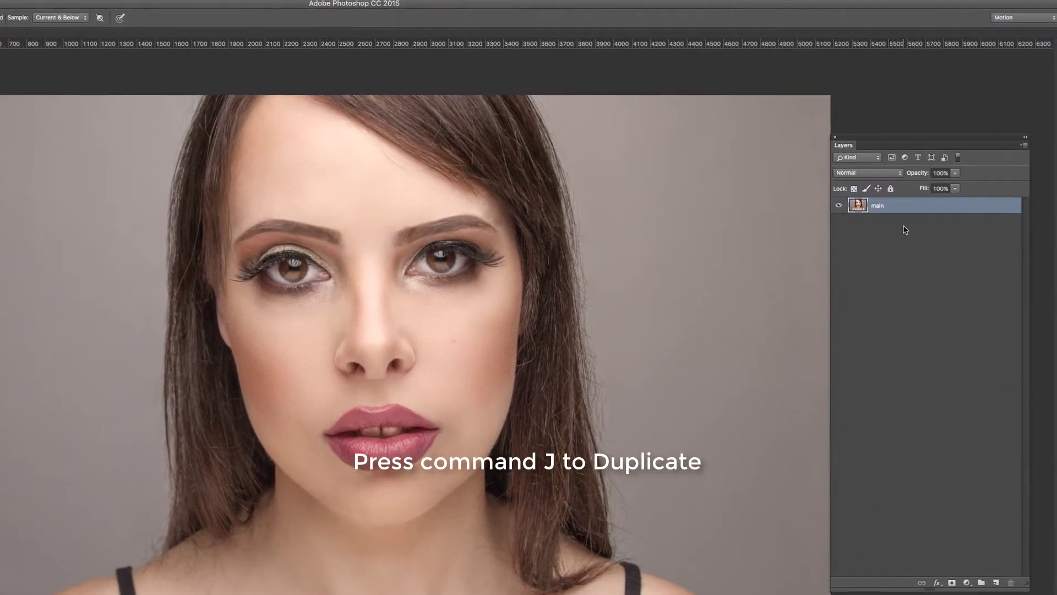
key("super+j")
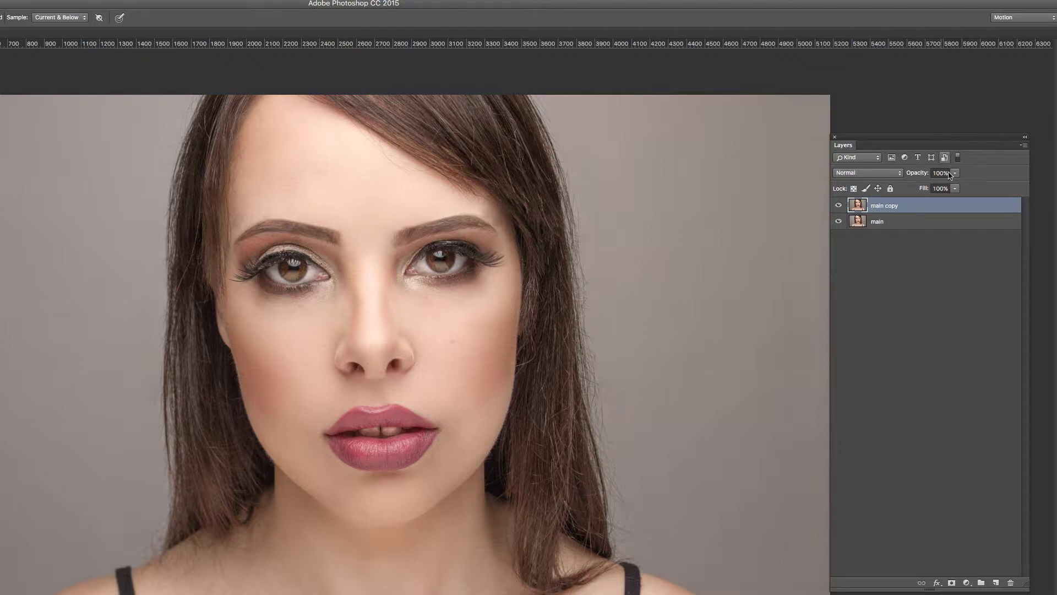
Step: Select main copy, choose the standard Pen tool, and add an empty Layer 1 above it
left_click(881, 222)
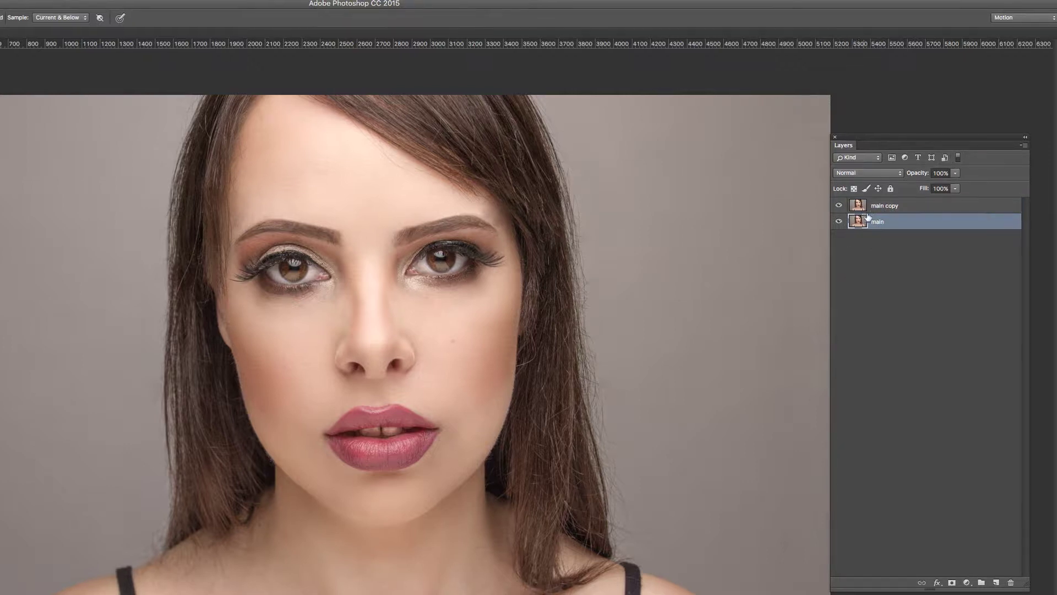
key("alt+bracketright")
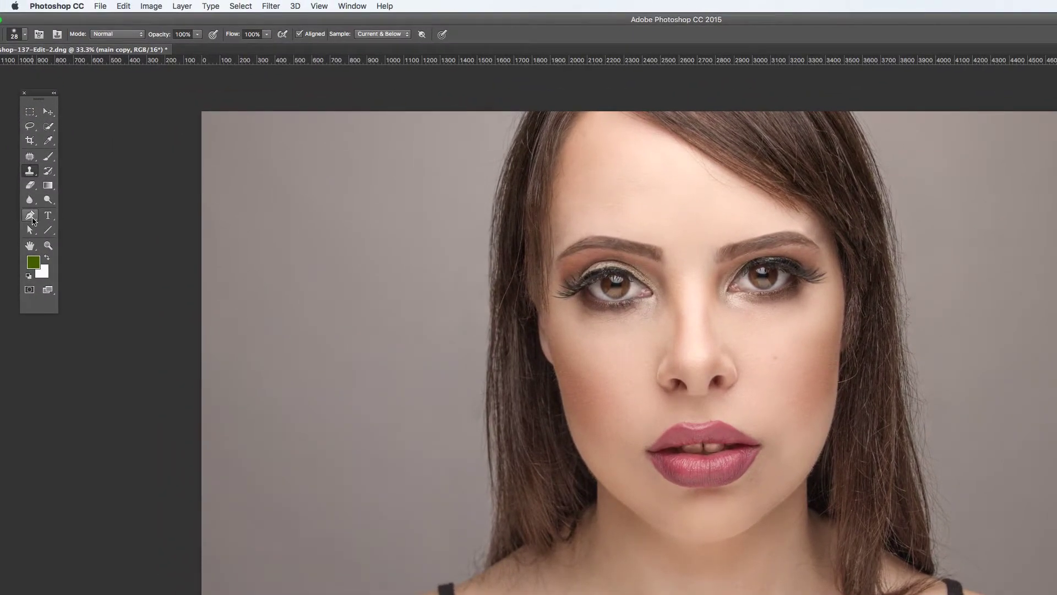
left_click(31, 216)
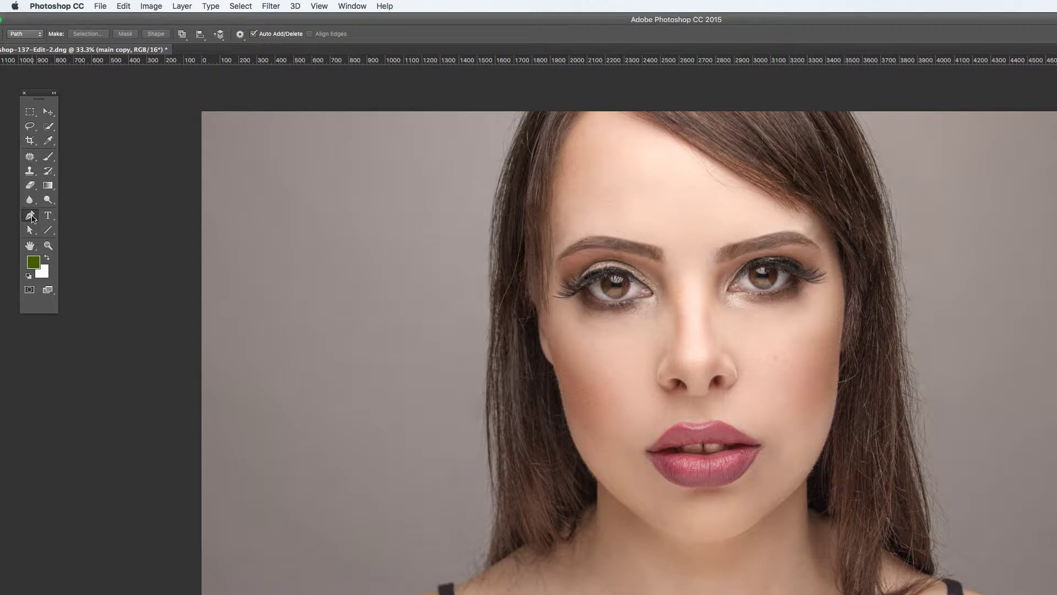
left_click_drag(30, 219, 70, 216)
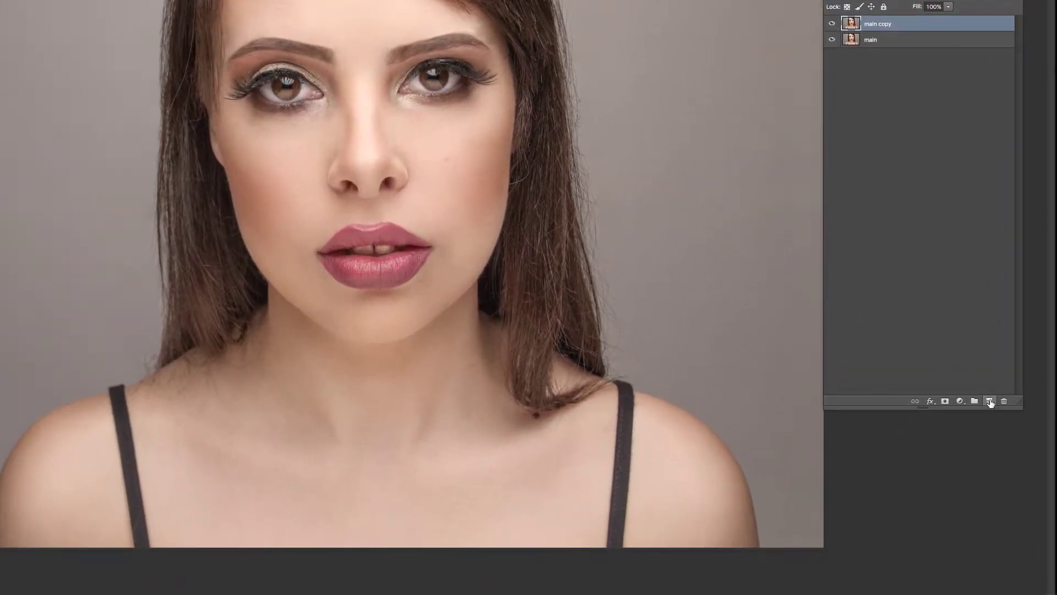
left_click(989, 401)
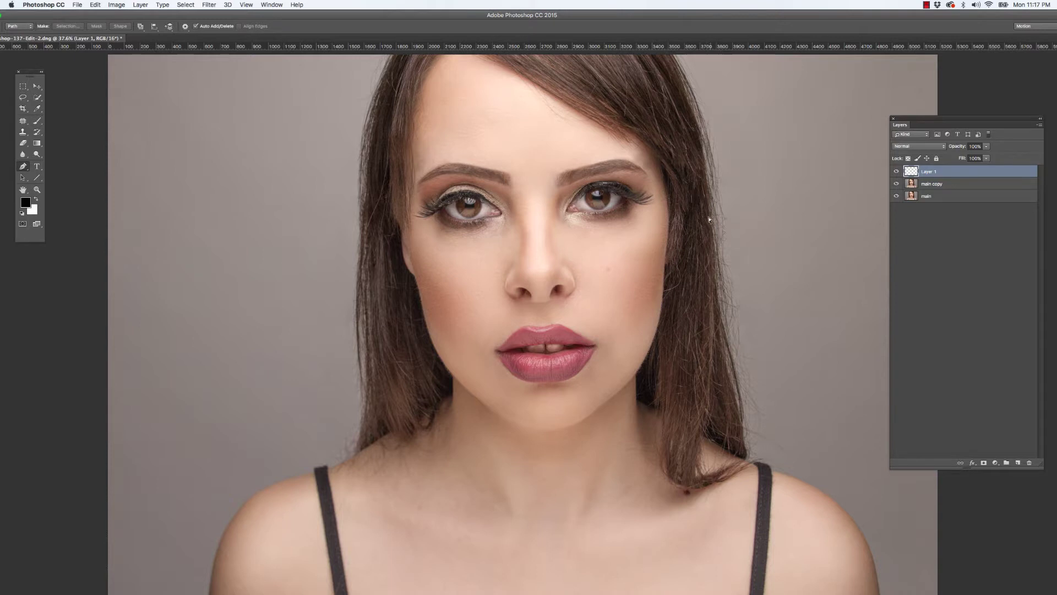
Step: Zoom to 100% on the forehead and draw a curved hair-strand Pen path there
key("super+plus")
key("super+plus")
left_click_drag(603, 134, 542, 384)
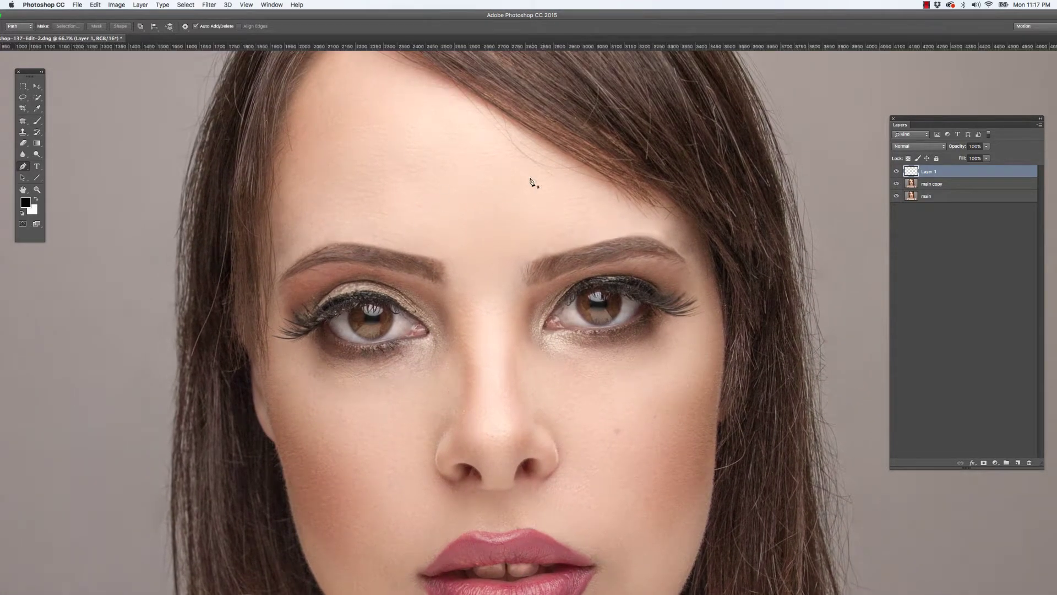
key("super+plus")
scroll(462, 231, "up", 5)
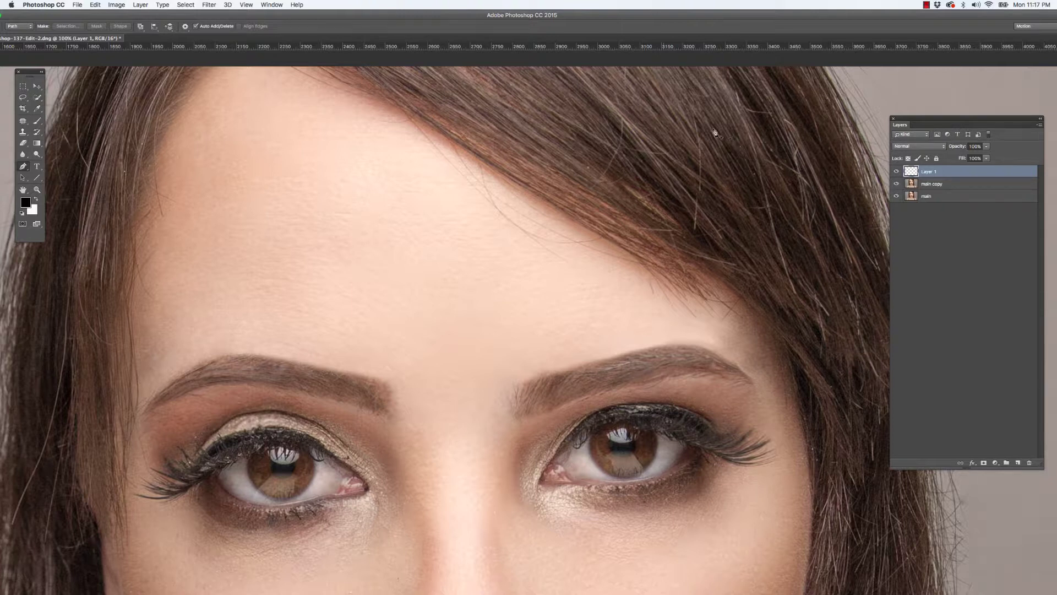
left_click(359, 270)
left_click(402, 249)
left_click_drag(403, 251, 479, 226)
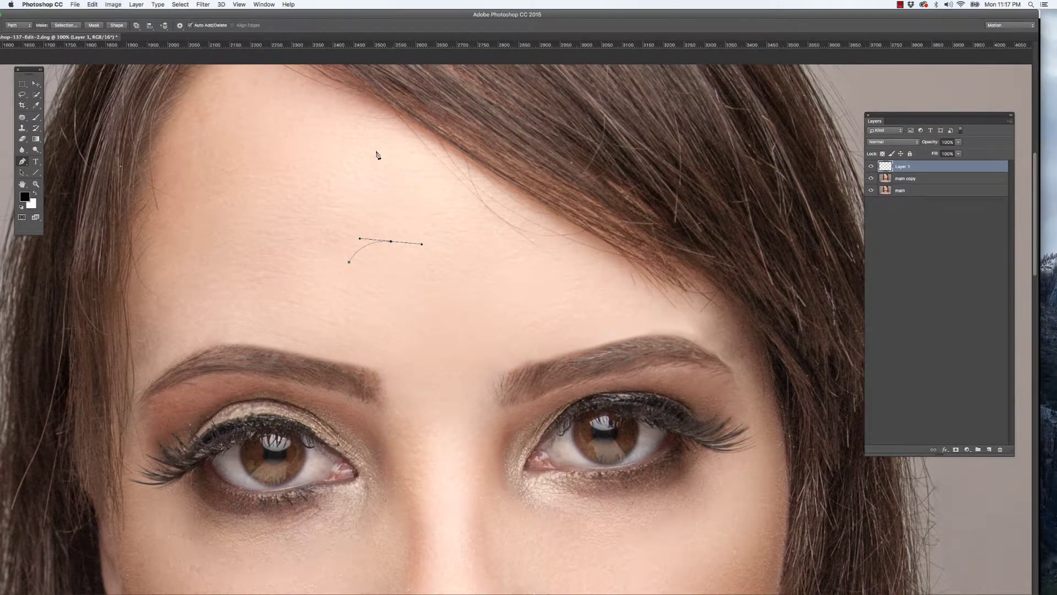
left_click(264, 5)
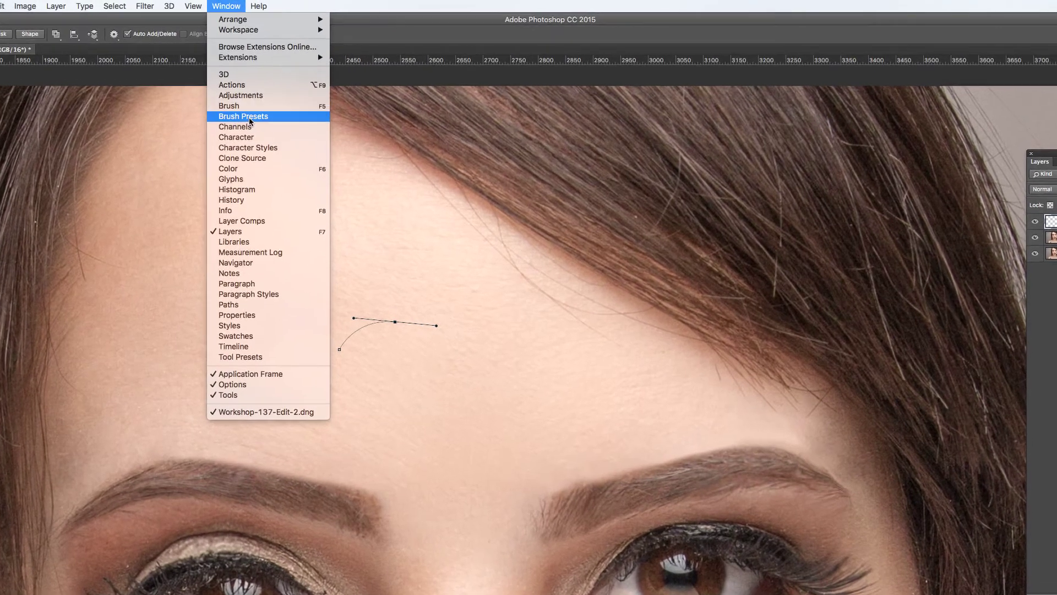
Step: Show Brush Presets, pick the Brush tool, and set a 3 px soft tip in the Brush panel
left_click(277, 87)
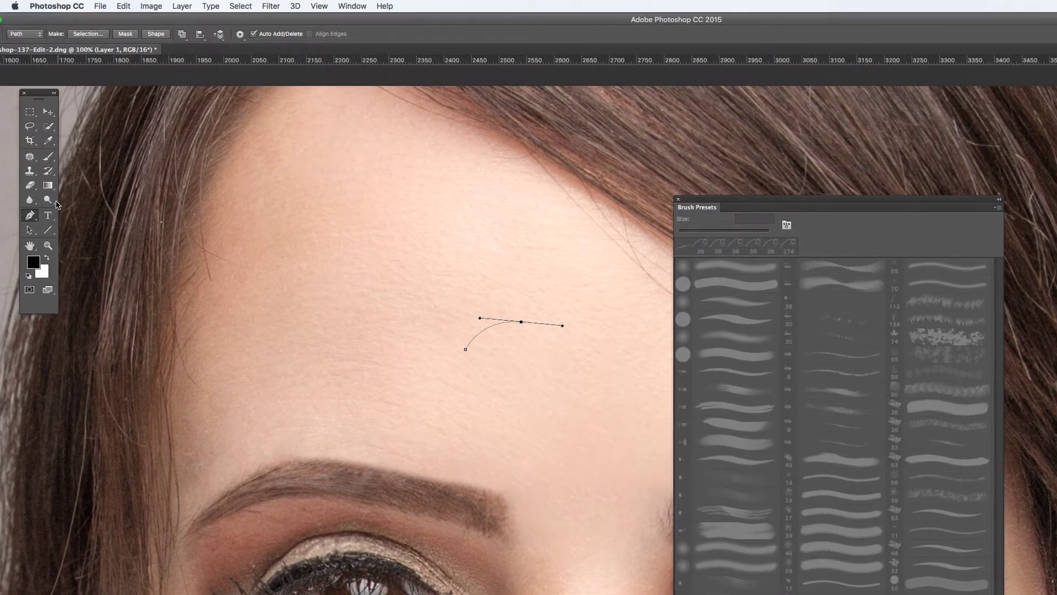
left_click(48, 157)
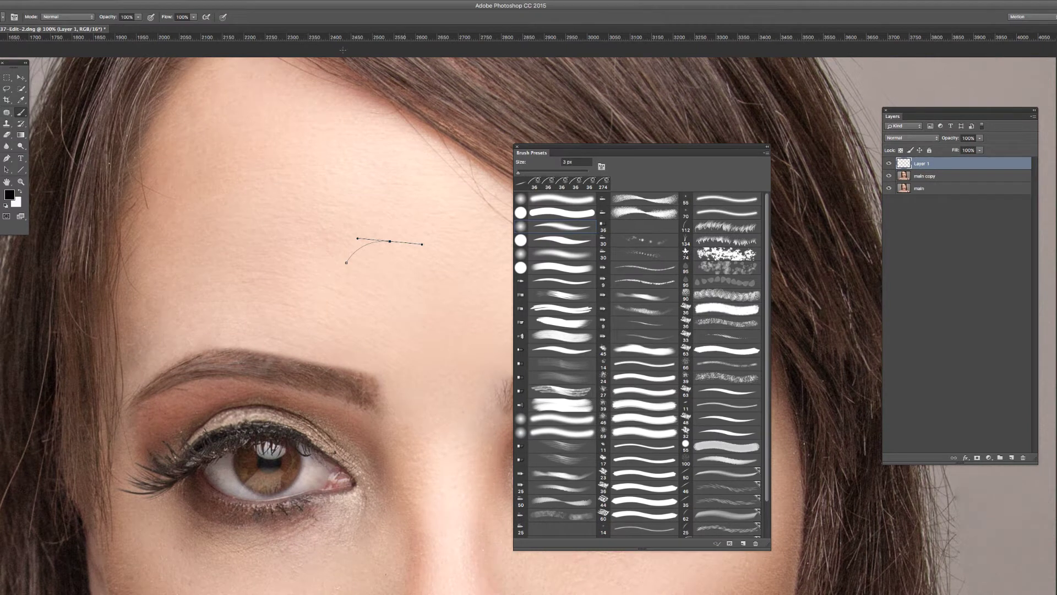
left_click(300, 3)
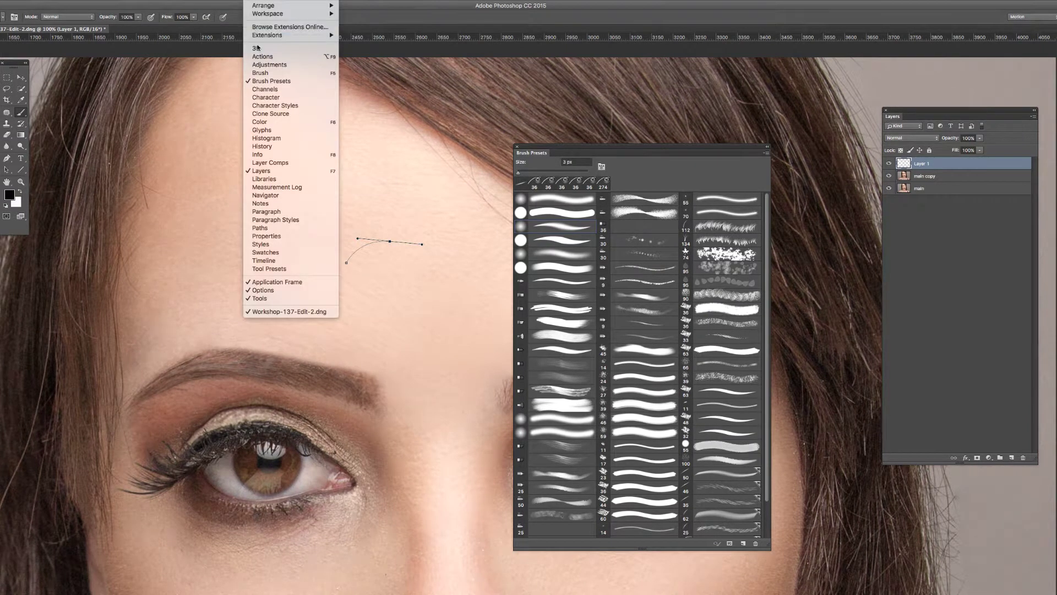
left_click(266, 74)
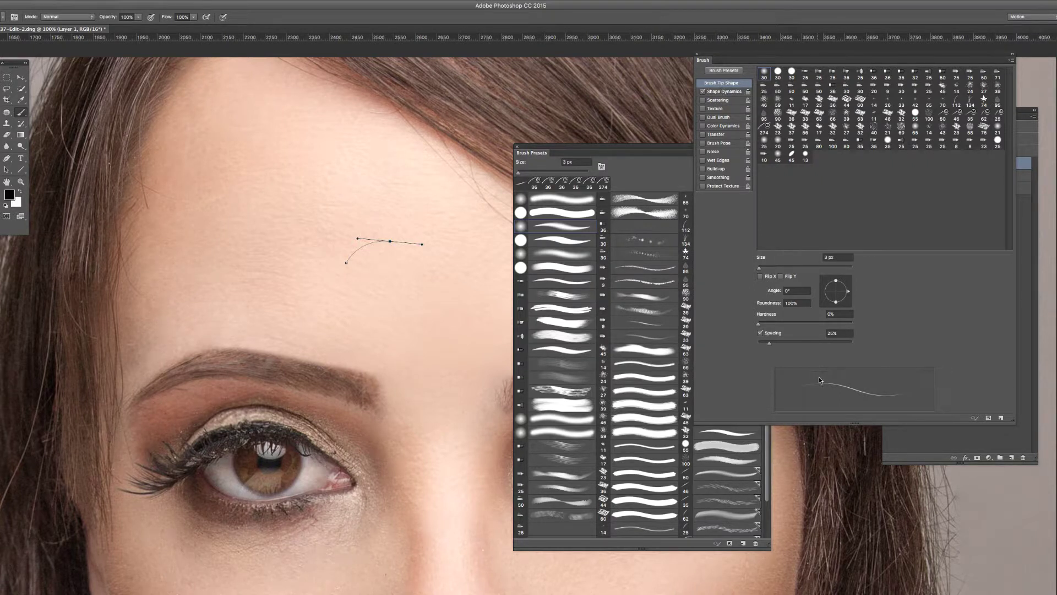
mouse_move(759, 268)
left_mouse_down()
mouse_move(799, 270)
mouse_move(740, 271)
left_mouse_up()
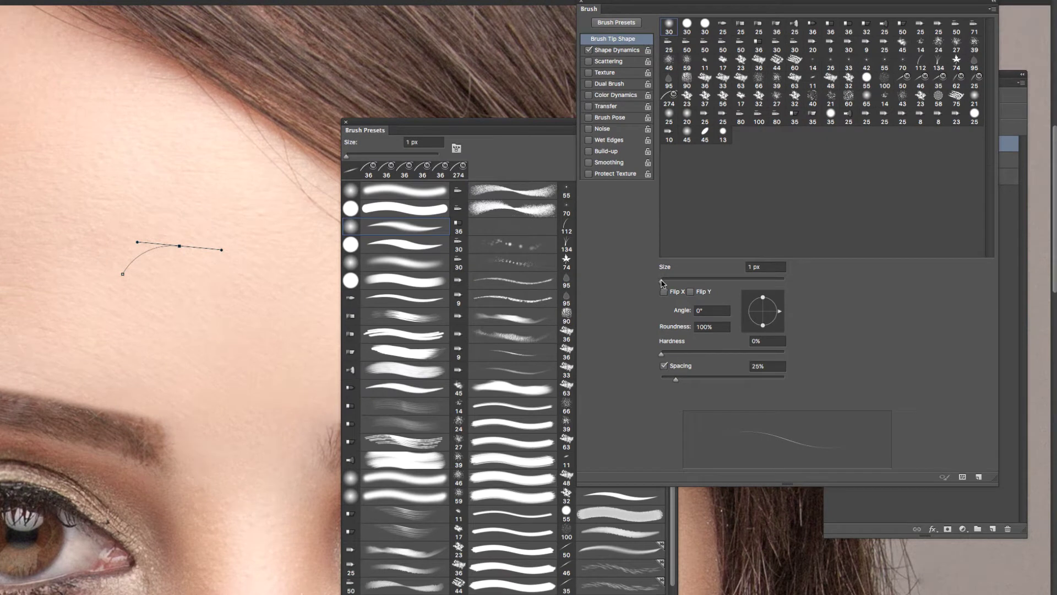
left_click_drag(660, 279, 664, 284)
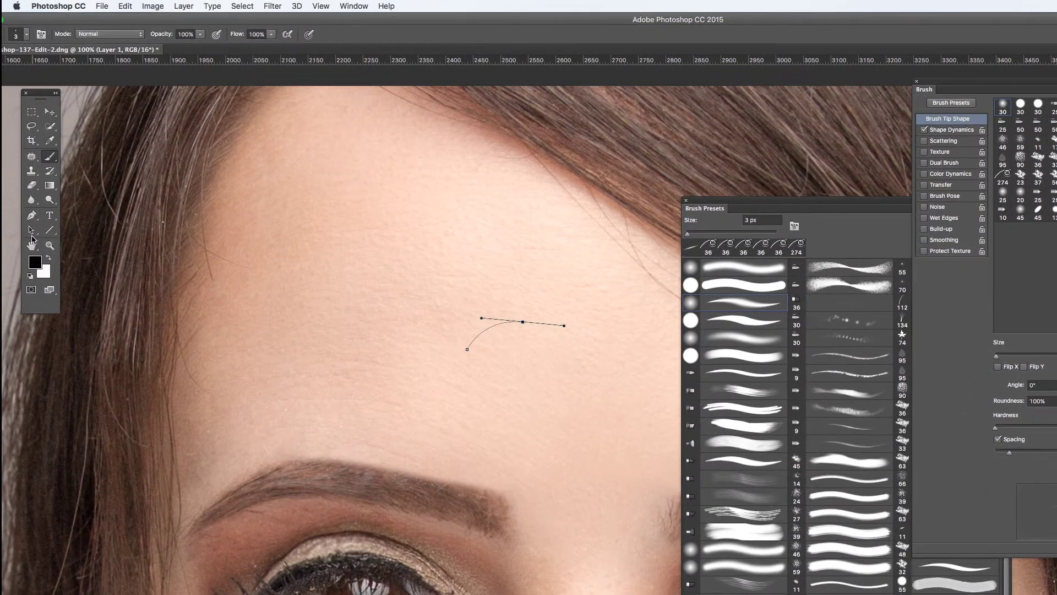
Step: Switch to the Direct Selection Tool and select the path's end anchor
left_click(28, 211)
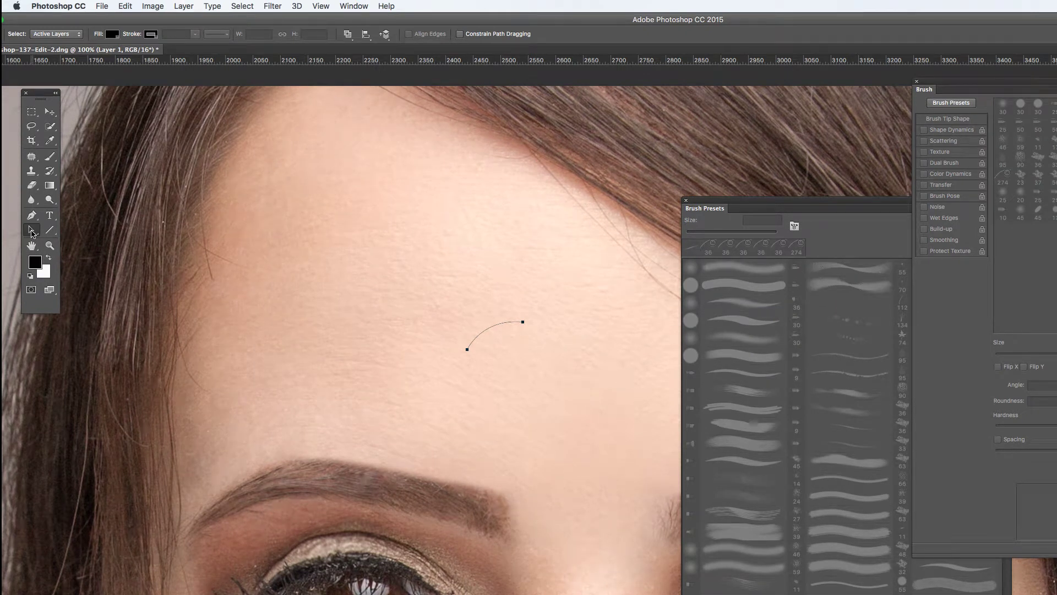
left_click(32, 233)
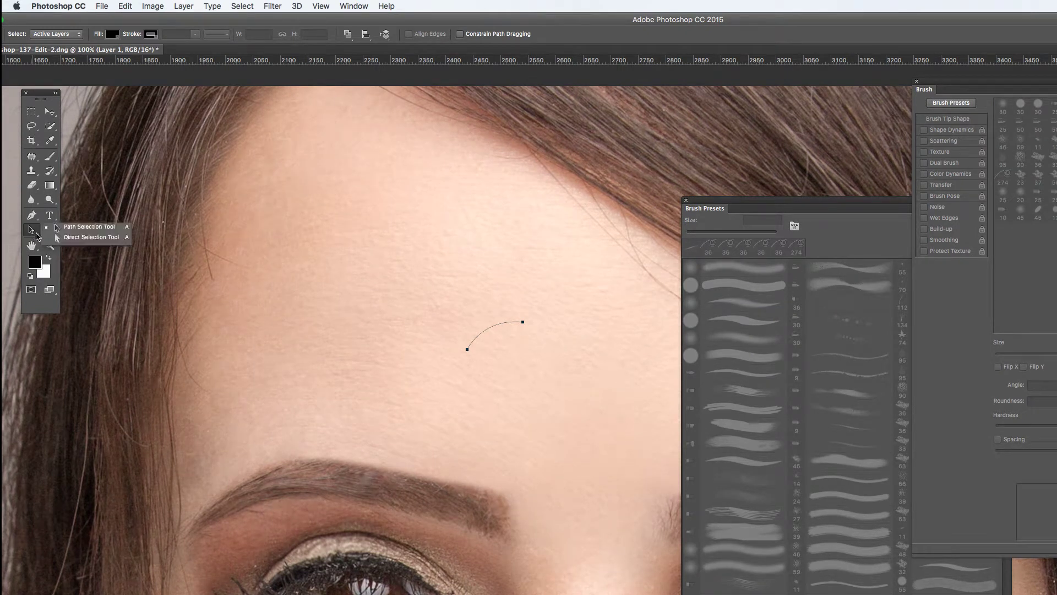
left_click(65, 241)
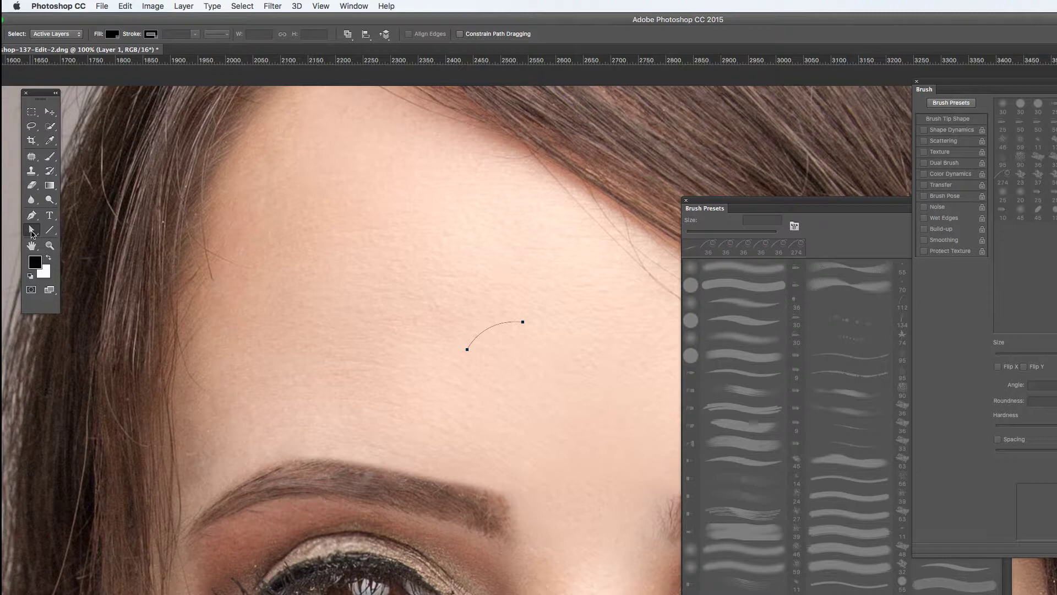
left_click(32, 234)
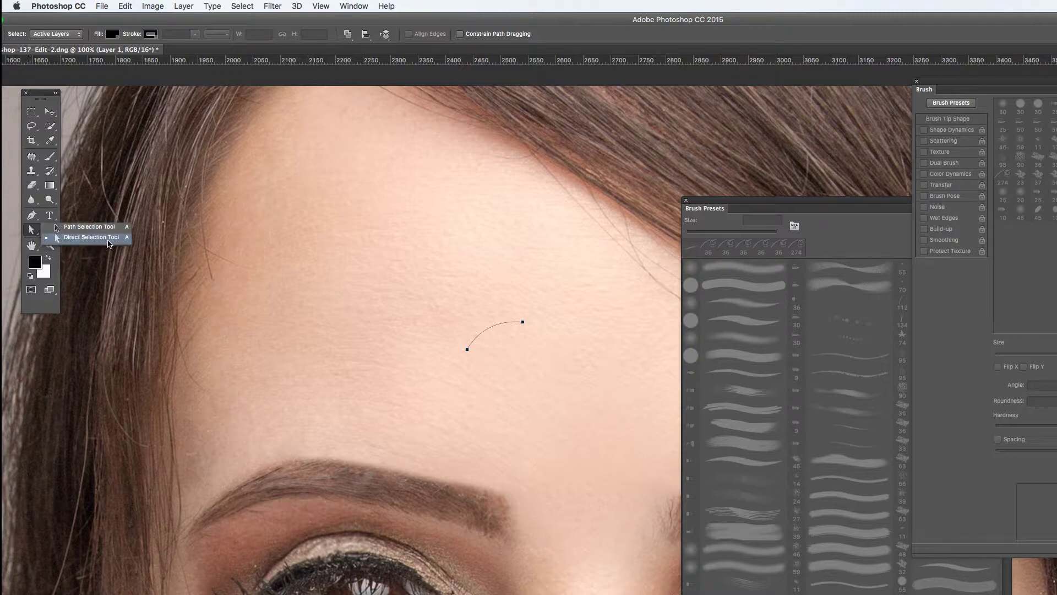
left_click(108, 240)
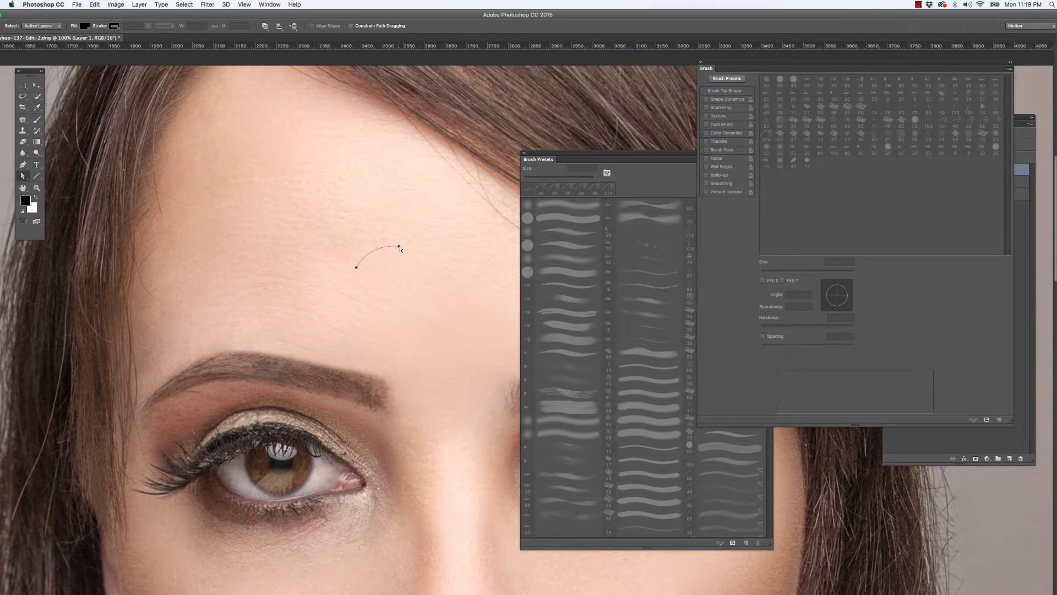
left_click(399, 247)
Step: Stroke the path onto Layer 1 using Stroke Path with Tool set to Brush
right_click(386, 247)
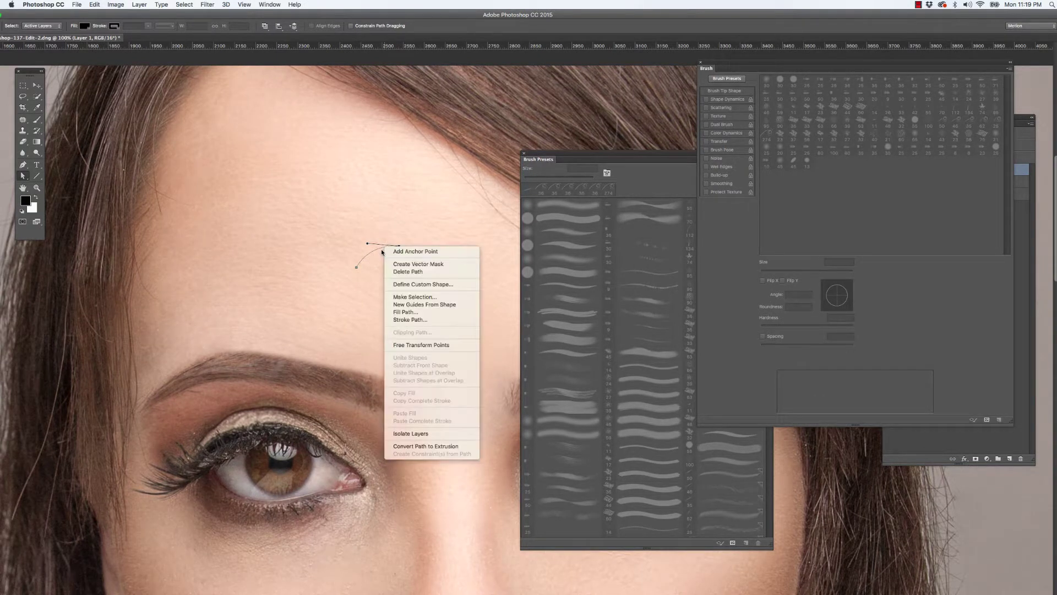
left_click(397, 320)
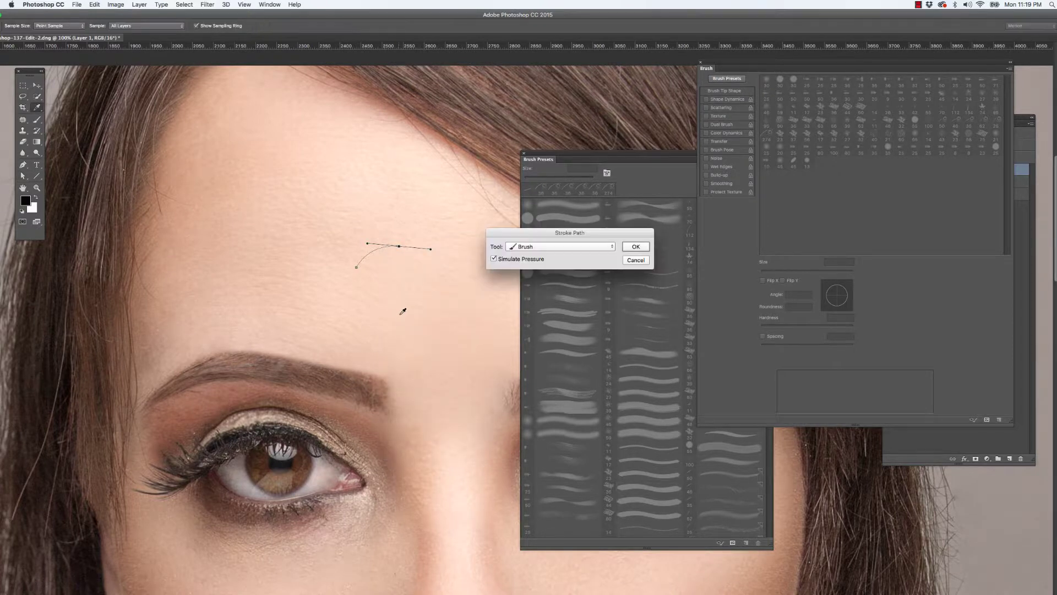
left_click(527, 248)
left_click(632, 258)
left_click(637, 247)
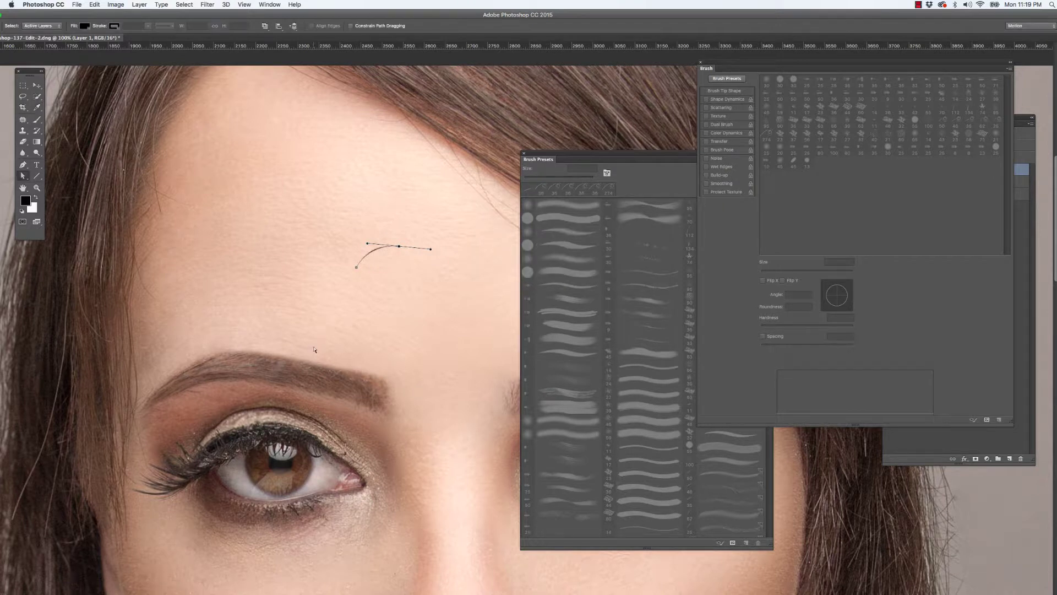
Step: Close the Brush and Brush Presets panels and deselect the path to reveal the stroke
left_click_drag(720, 67, 719, 278)
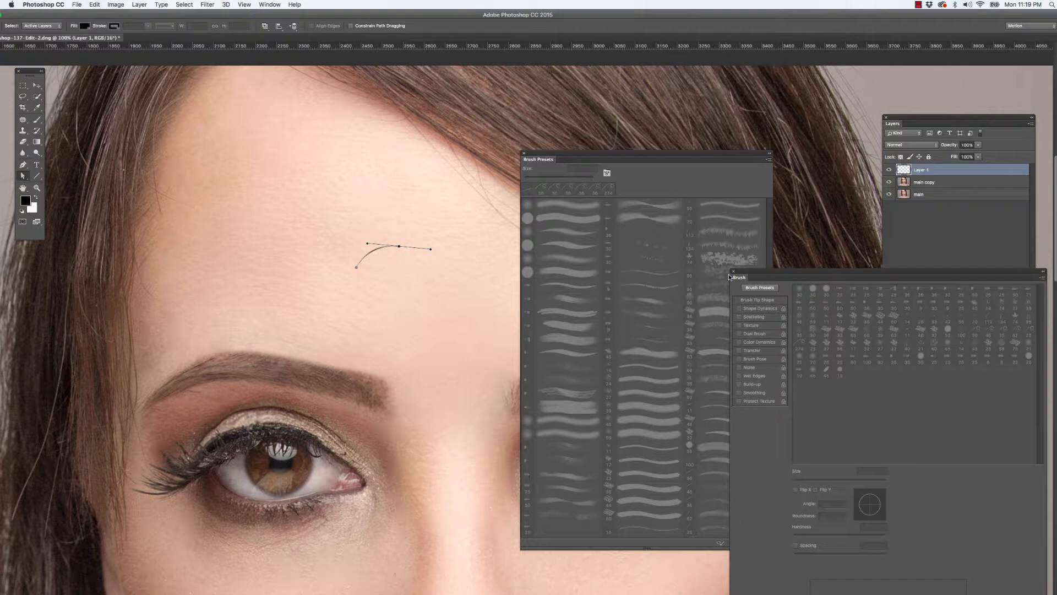
left_click_drag(531, 151, 588, 176)
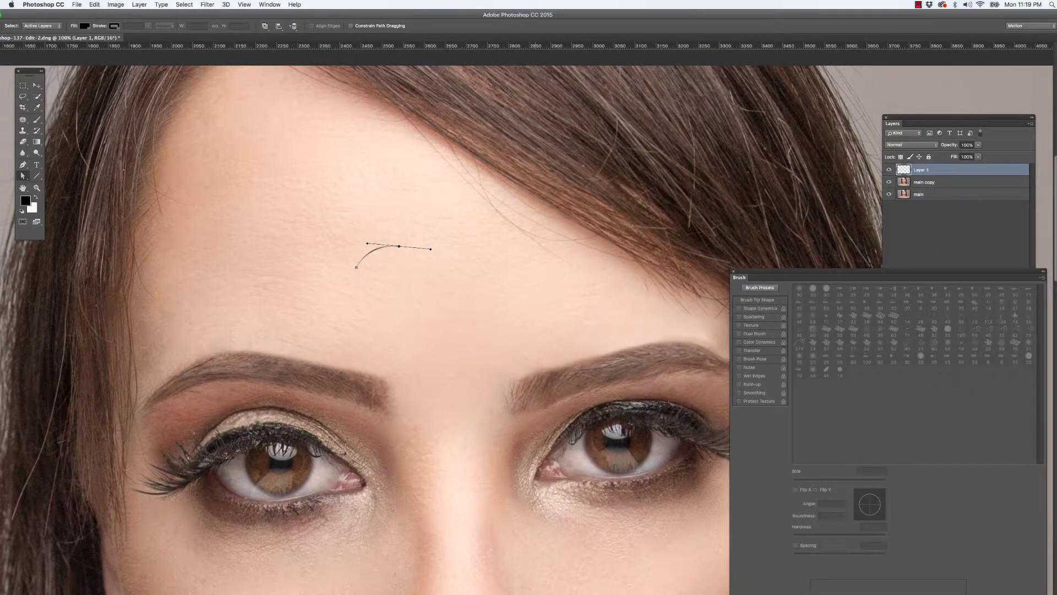
key("F5")
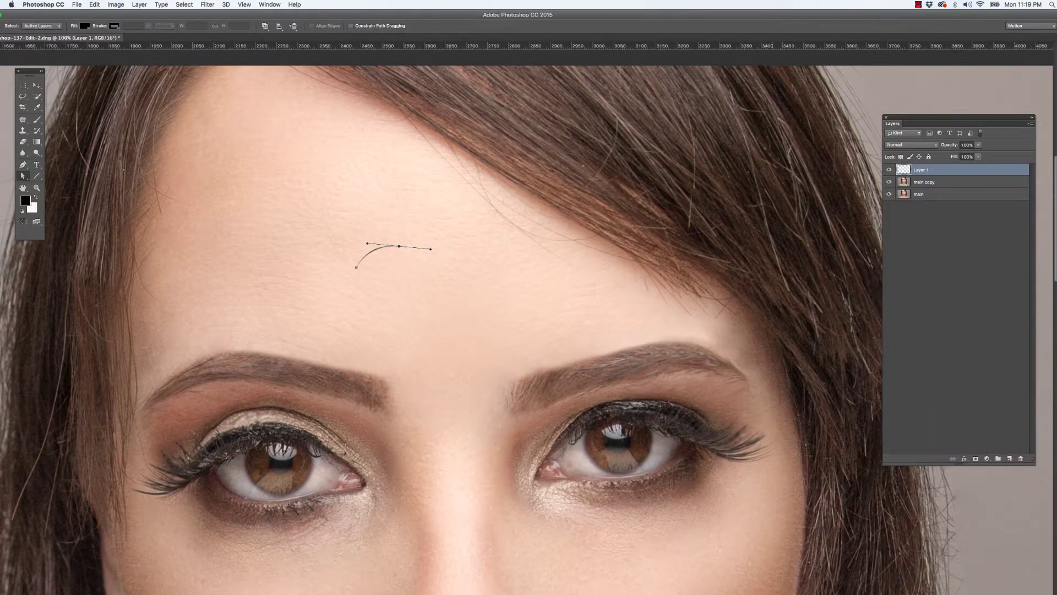
left_click(394, 250)
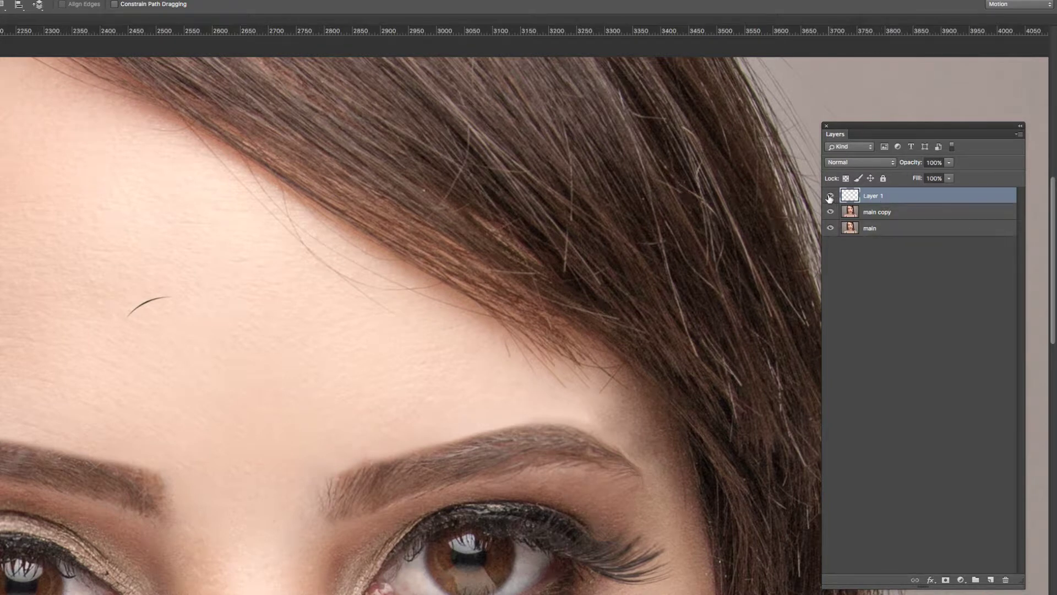
Step: Show only Layer 1 and trim the canvas to the transparent area around the hair stroke
left_click(830, 196, "alt")
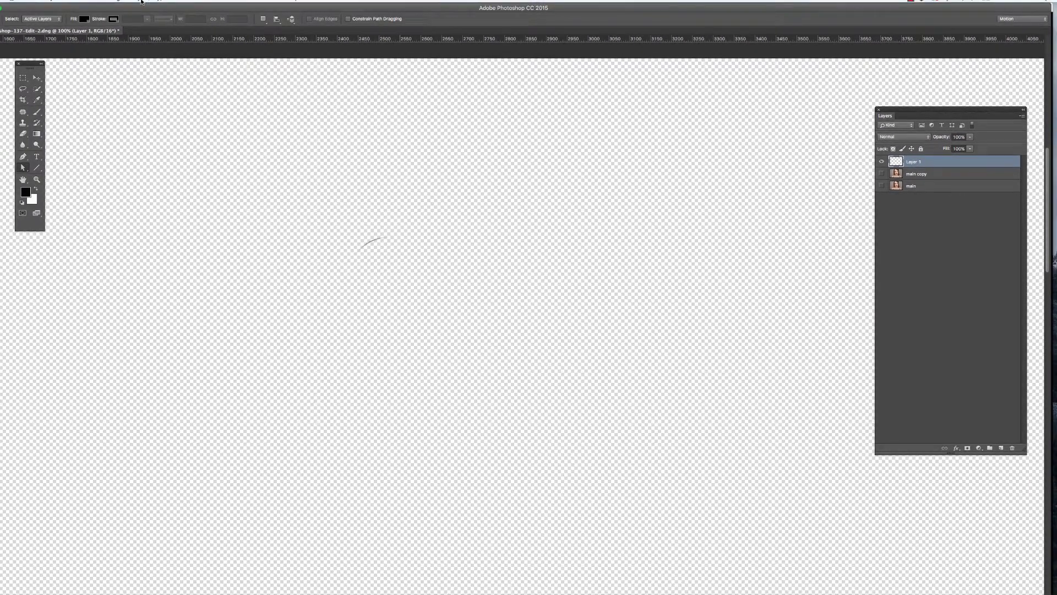
left_click(116, 1)
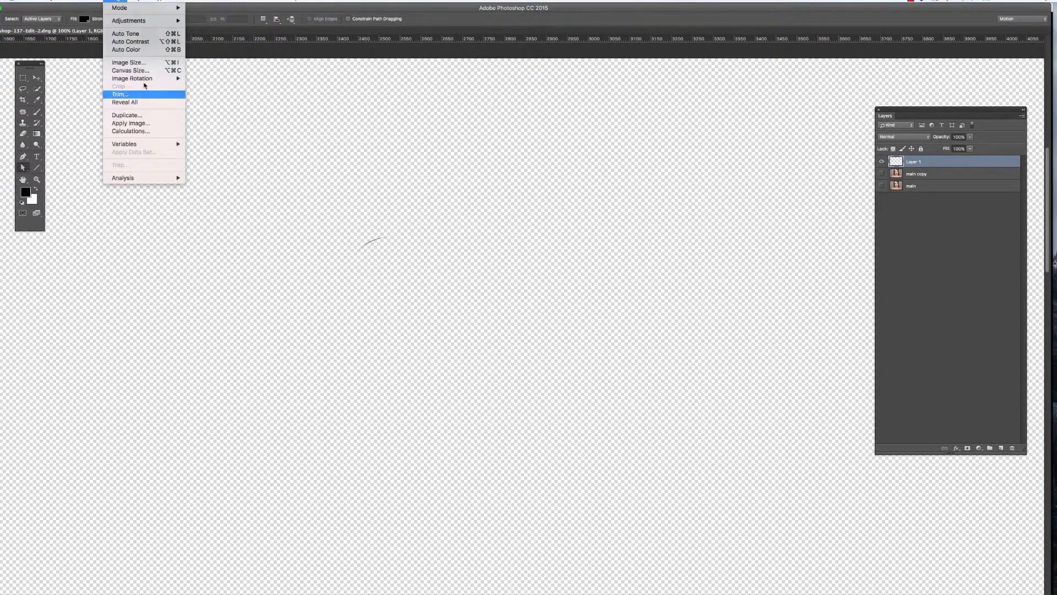
left_click(142, 94)
left_click(642, 206)
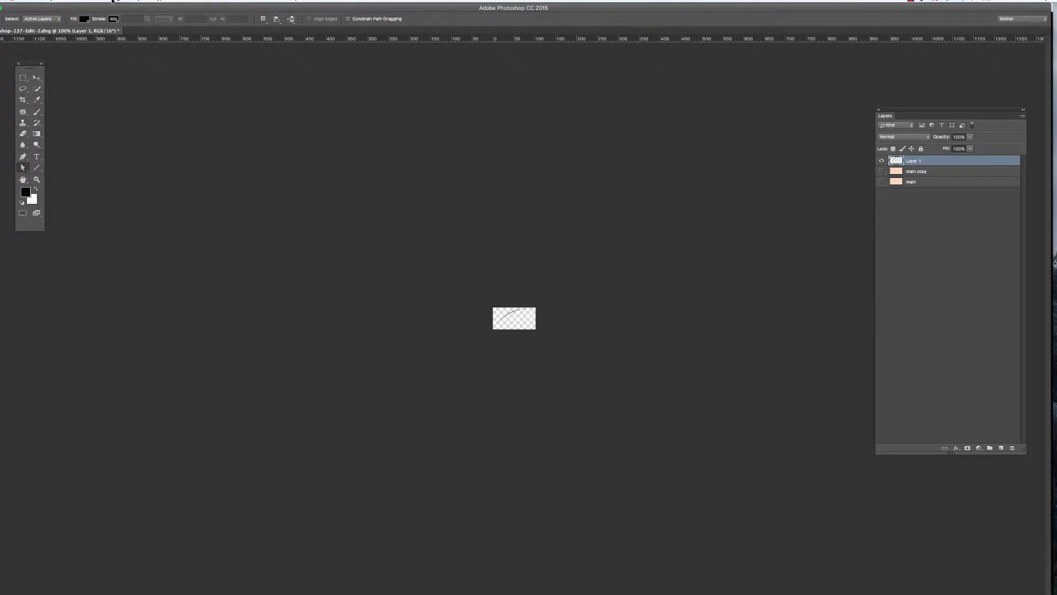
left_click(89, 0)
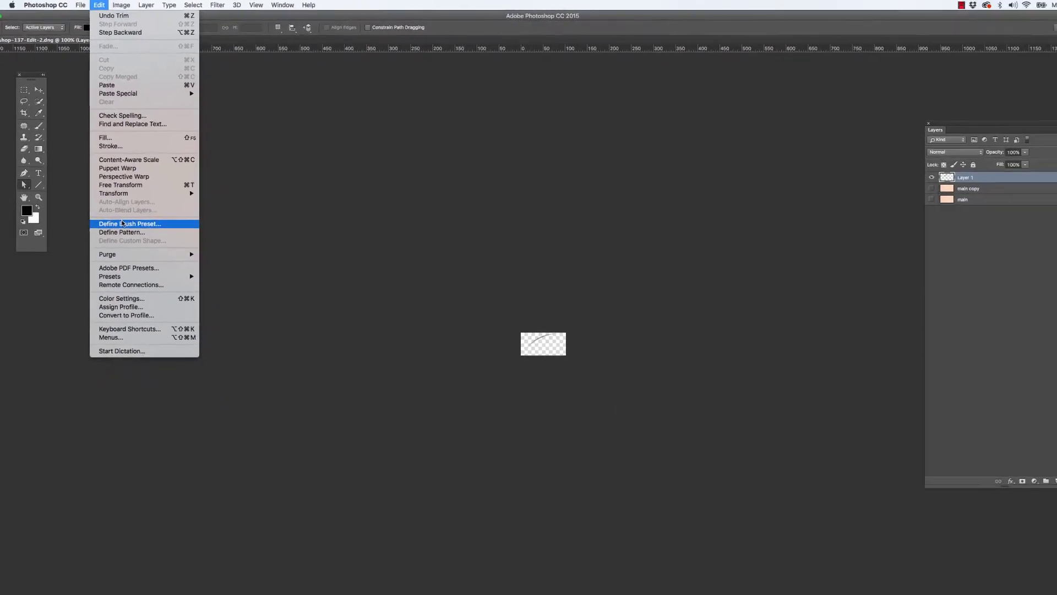
Step: Save the hair stroke as brush preset 'Workshop-137-Edit-2.dng', then undo the trim
left_click(123, 223)
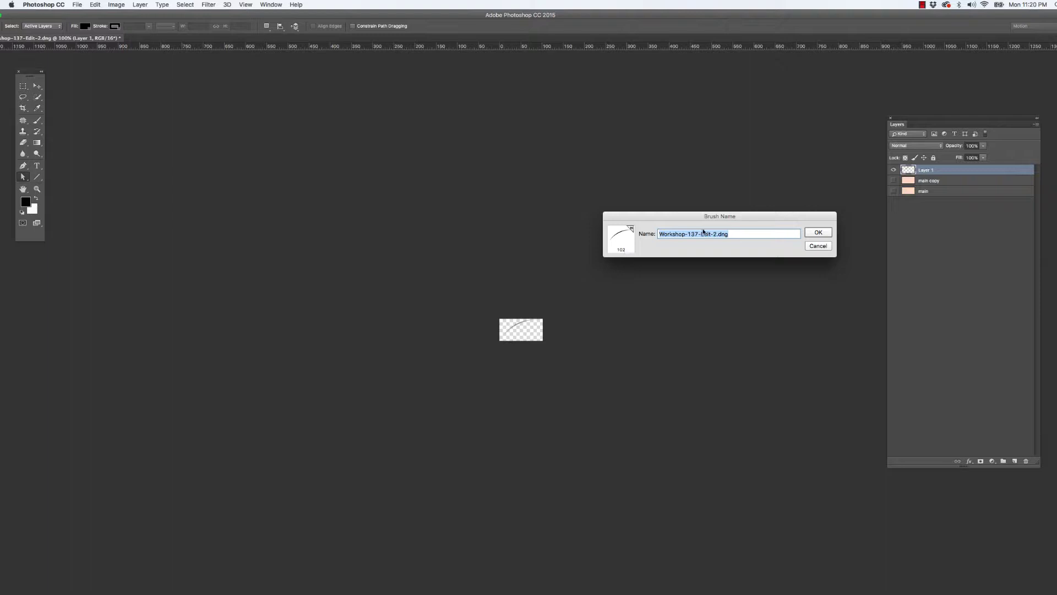
left_click(819, 233)
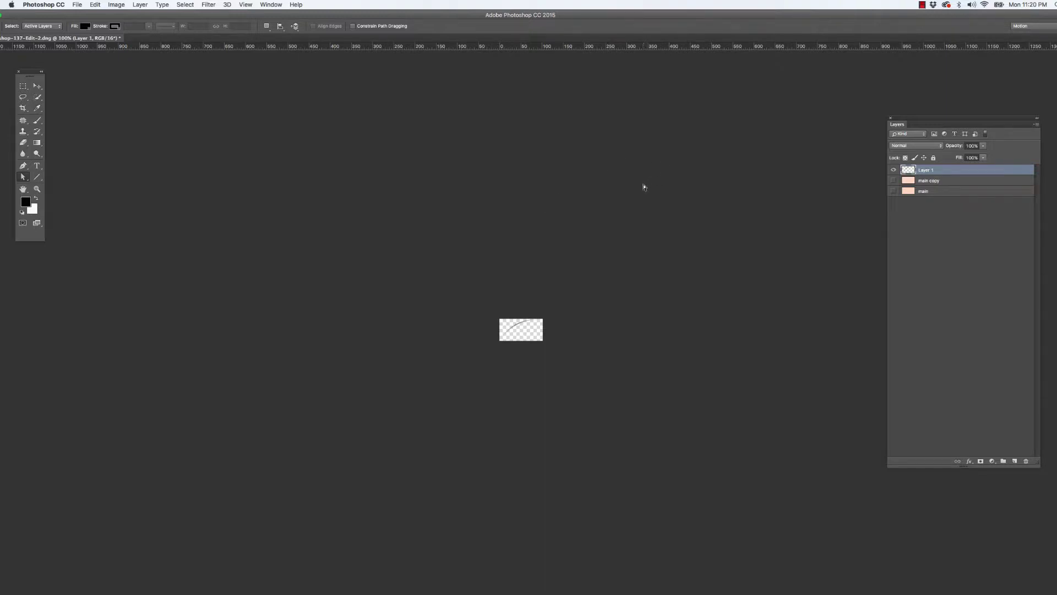
key("super+z")
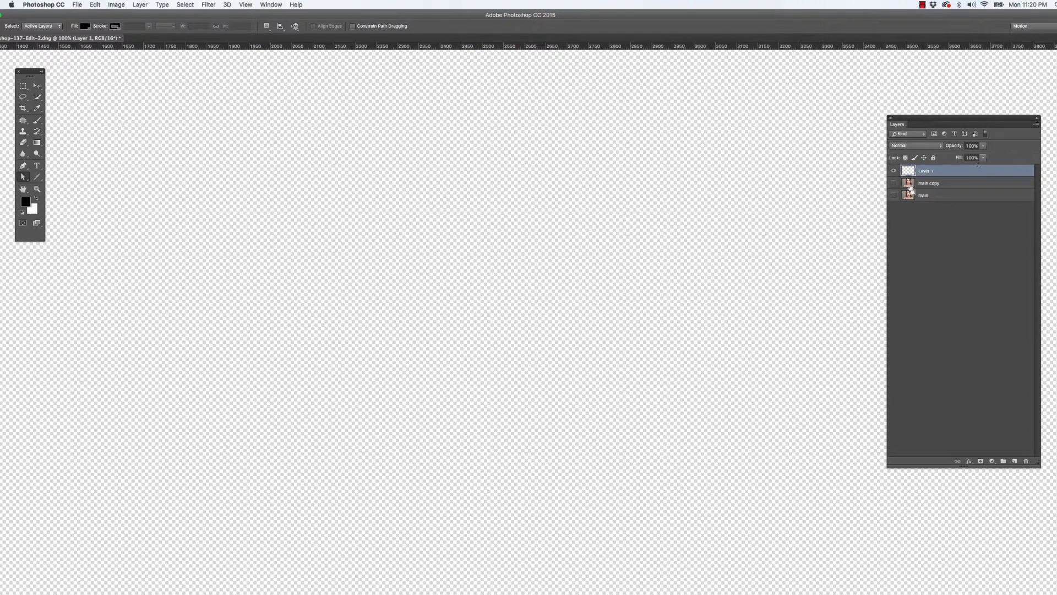
Step: Show main copy again, fit the view, delete Layer 1, and zoom into the eyes
left_click(893, 183)
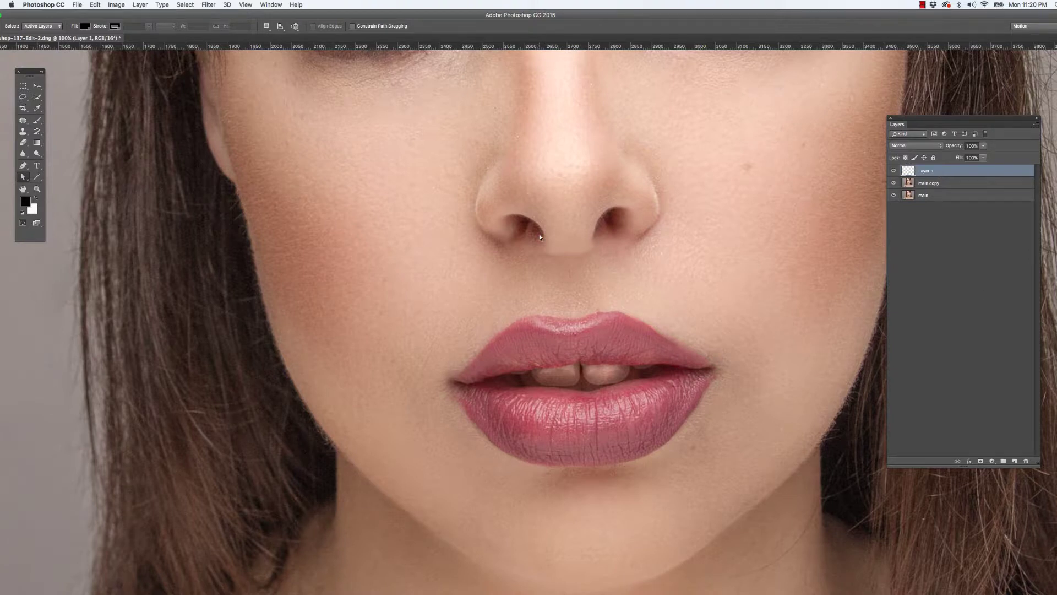
key("super+0")
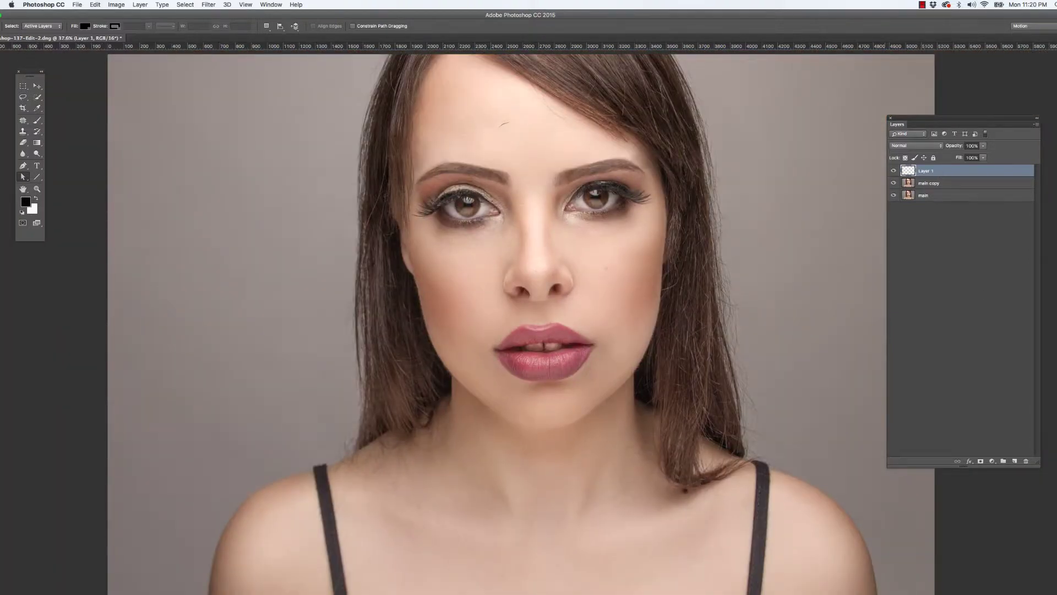
left_click(1025, 461)
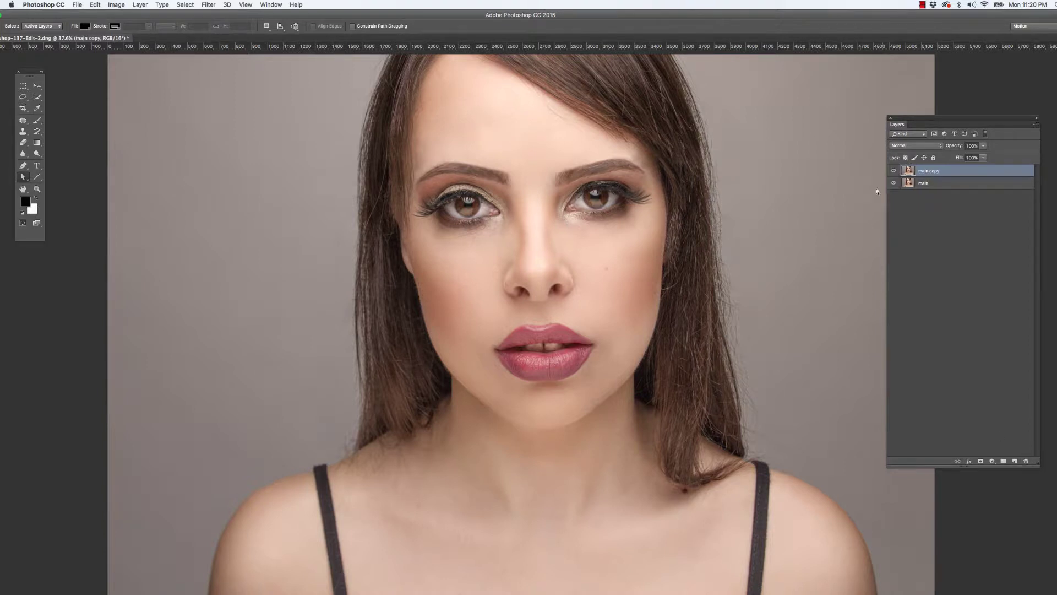
key("z")
left_click_drag(560, 171, 536, 347)
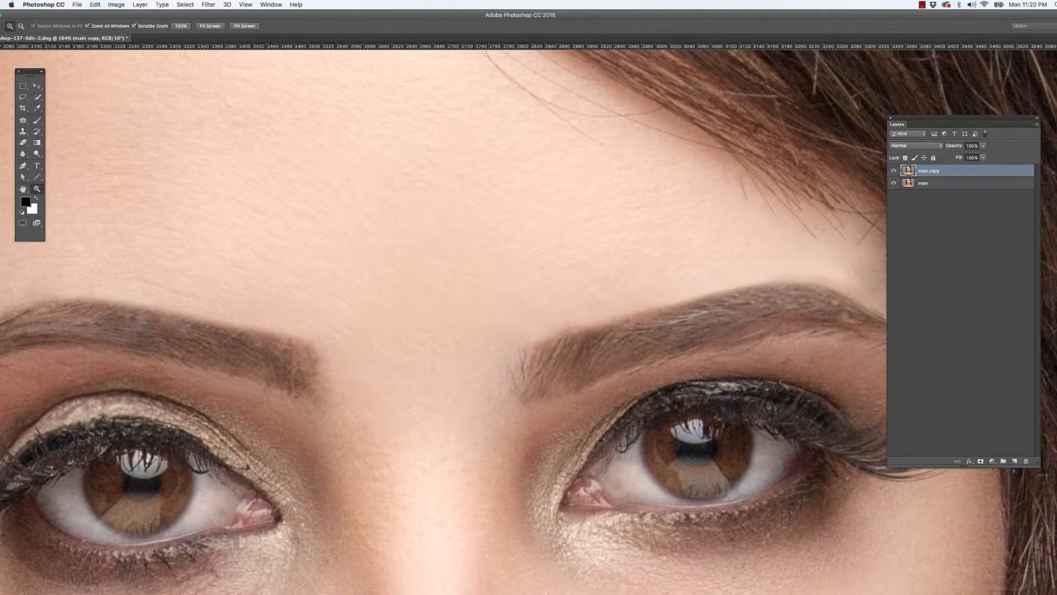
Step: Bring up the Brush settings panel and resize and reposition it beside the canvas
key("F5")
left_click_drag(587, 134, 616, 130)
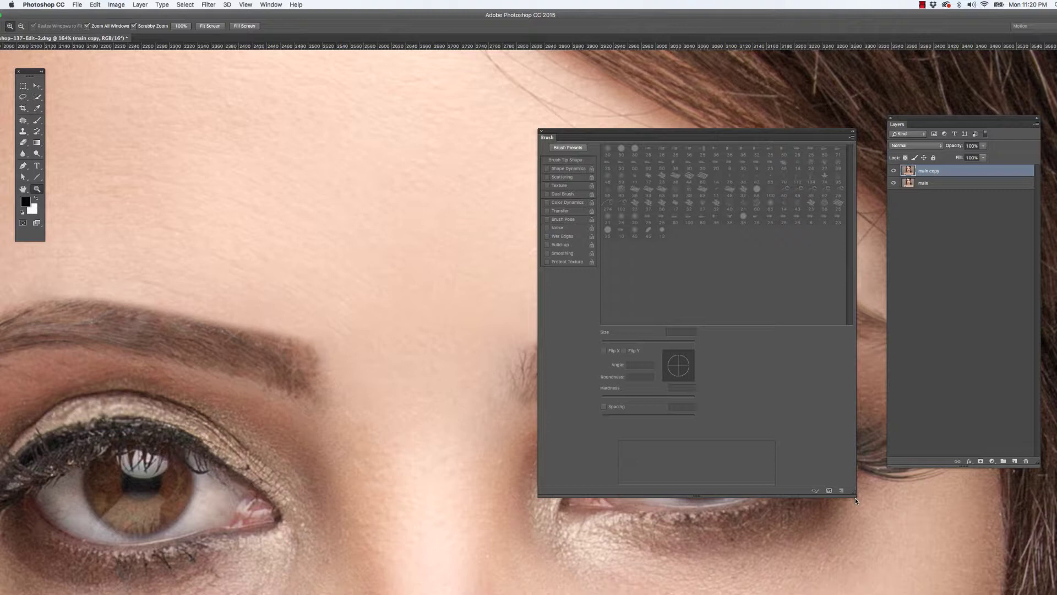
mouse_move(853, 500)
left_mouse_down()
mouse_move(787, 462)
mouse_move(797, 425)
left_mouse_up()
left_click_drag(643, 134, 738, 329)
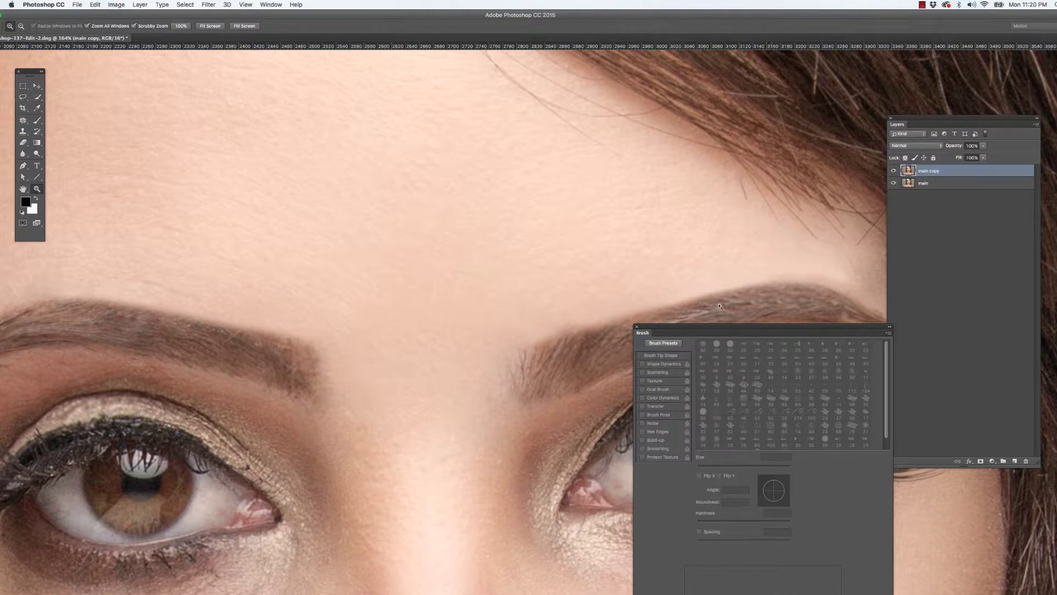
mouse_move(700, 334)
left_mouse_down()
mouse_move(673, 297)
mouse_move(637, 281)
left_mouse_up()
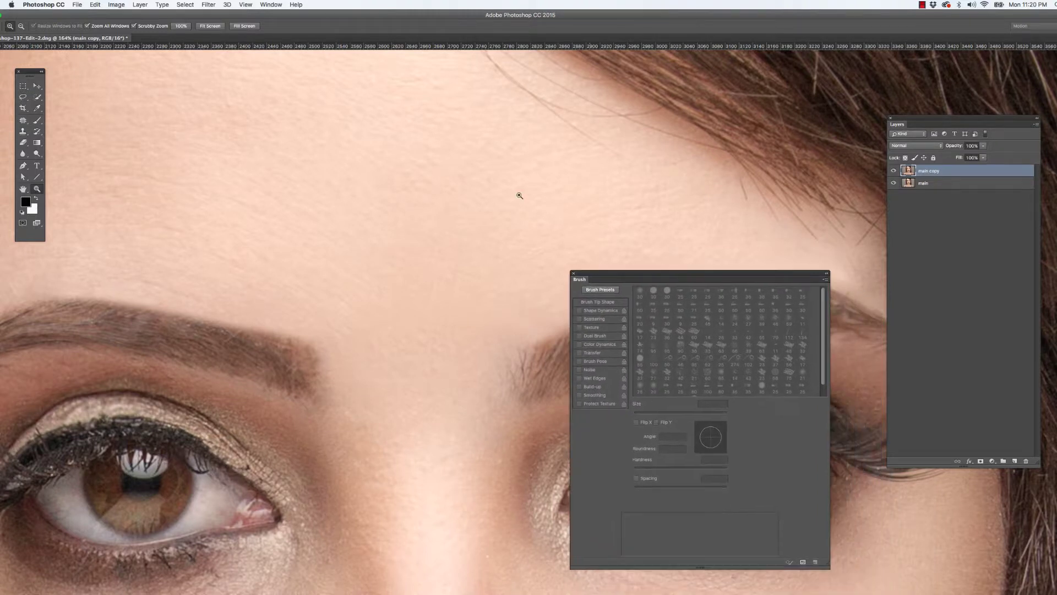
Step: With the Brush tool, keep the 102 px hair tip's name and paint a test strand above the brow
left_click(36, 123)
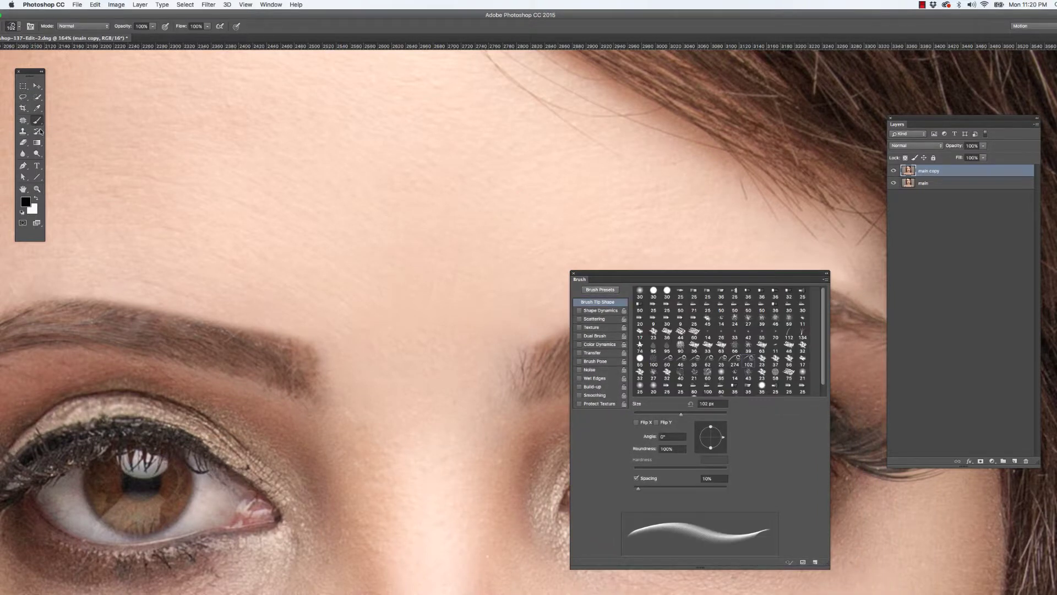
double_click(747, 363)
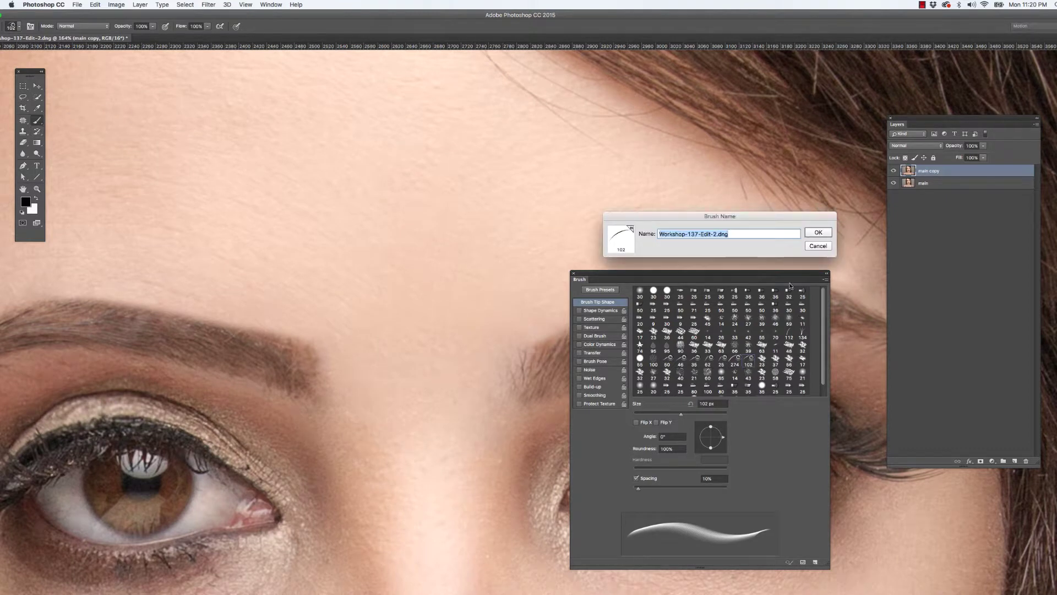
left_click(819, 233)
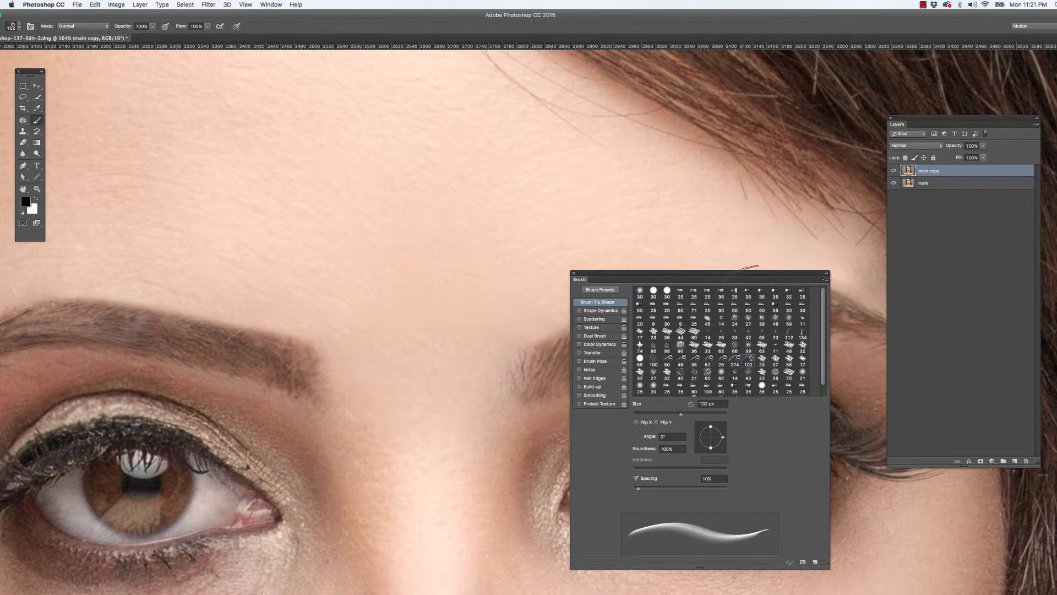
mouse_move(292, 219)
left_mouse_down()
mouse_move(336, 195)
mouse_move(608, 165)
left_mouse_up()
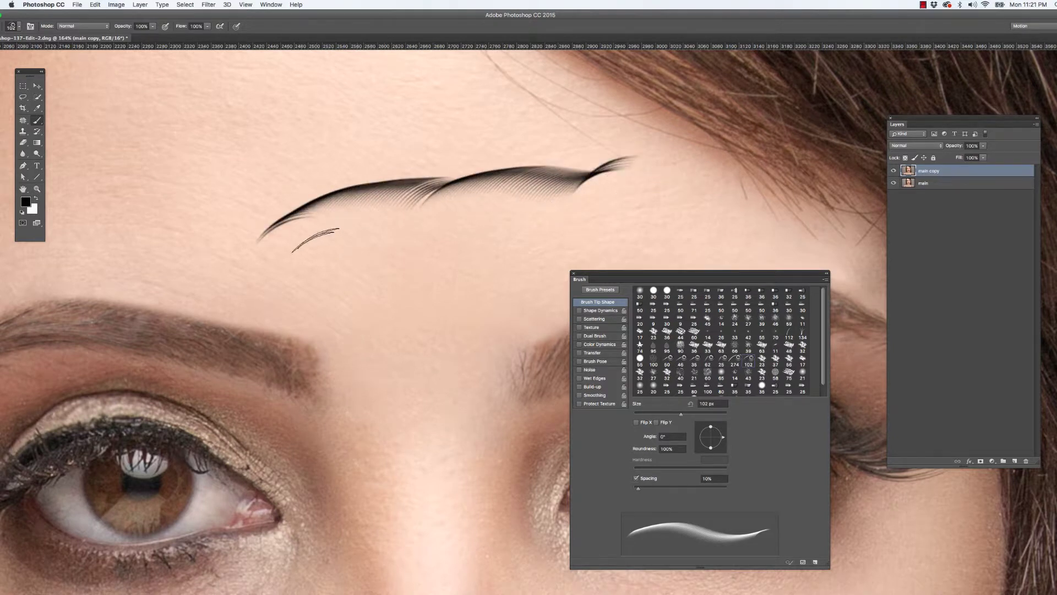
Step: Undo the test strands and enable Shape Dynamics with Size Jitter driven by Pen Pressure
key("super+alt+z")
key("super+alt+z")
key("super+alt+z")
key("super+alt+z")
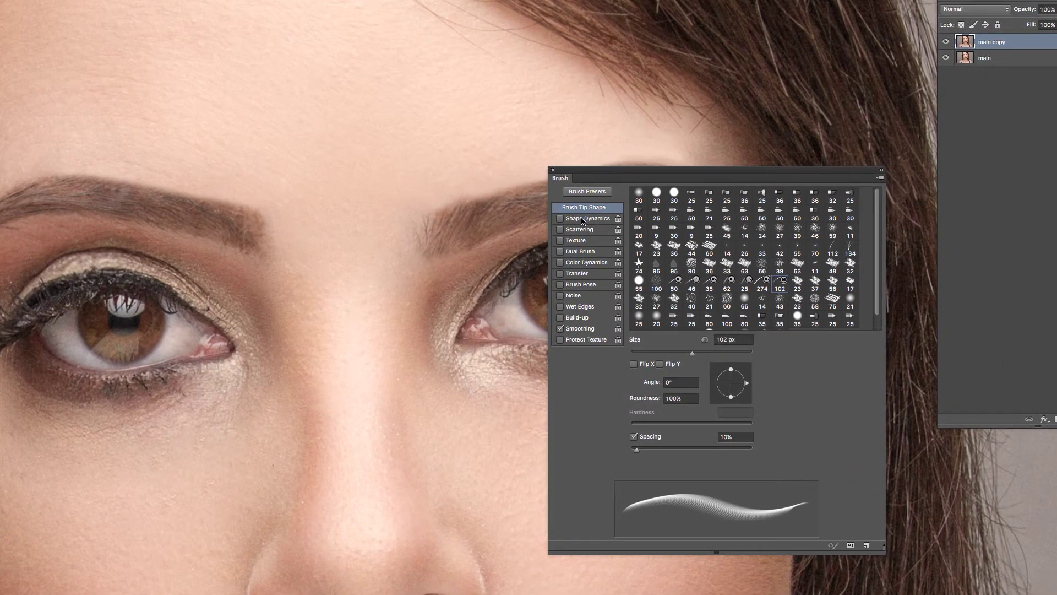
left_click(599, 313)
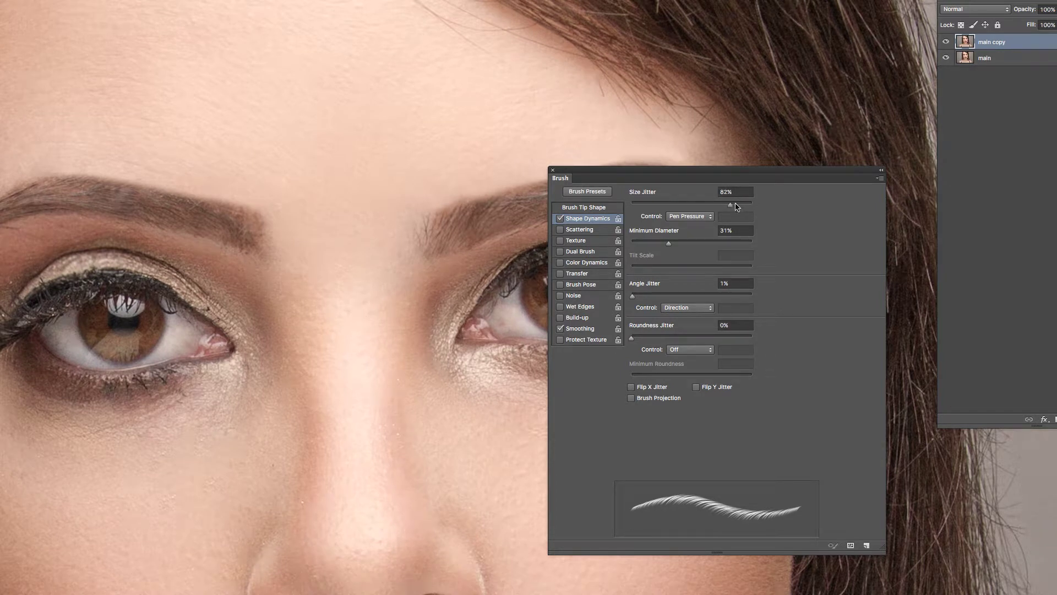
left_click(681, 220)
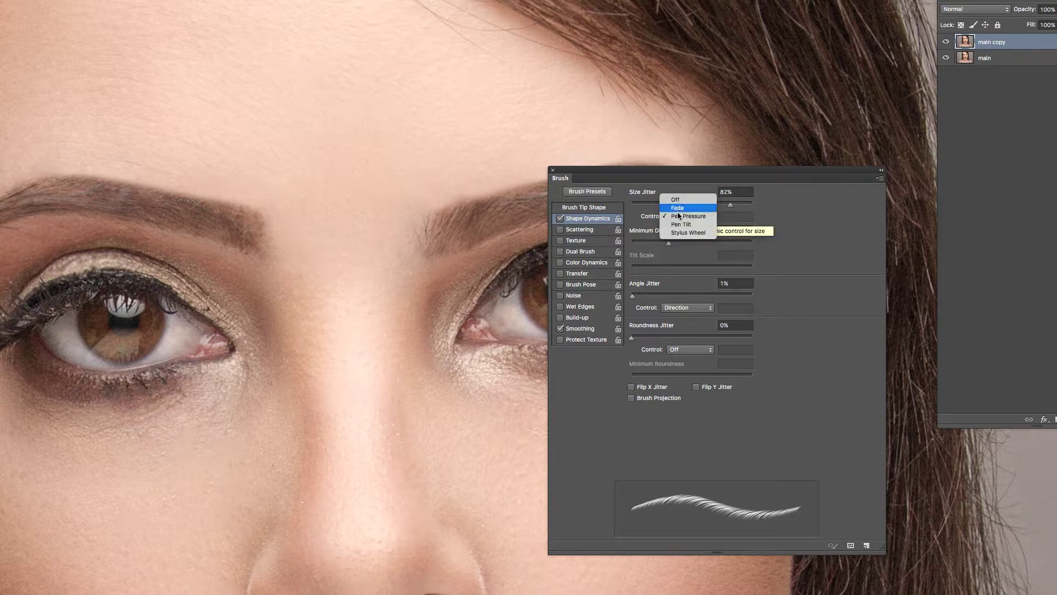
left_click(683, 216)
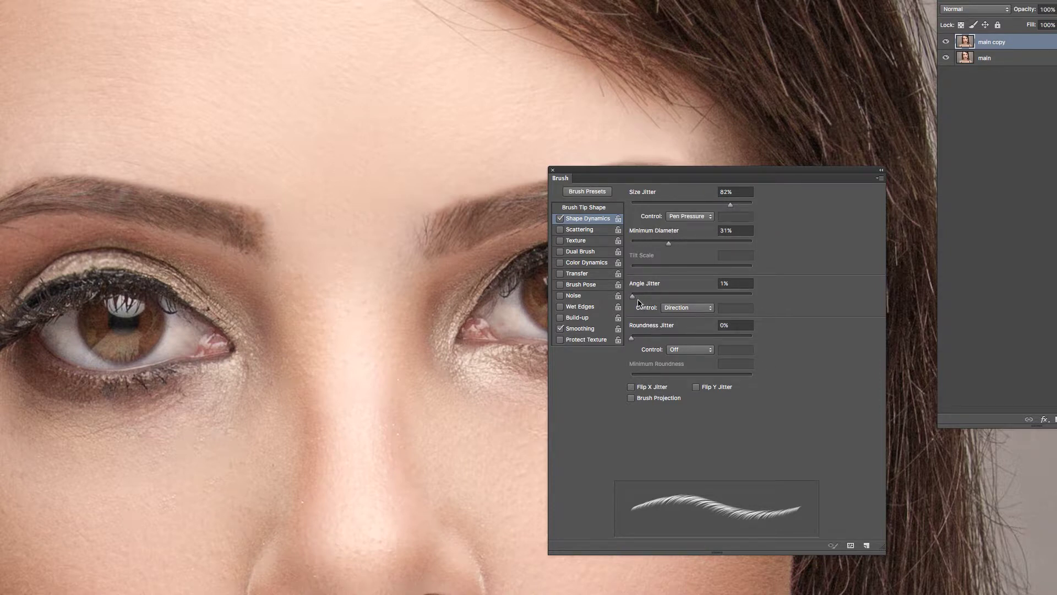
Step: Set Angle Jitter to 1% with its control set to Direction
left_click_drag(635, 298, 632, 298)
left_click(678, 308)
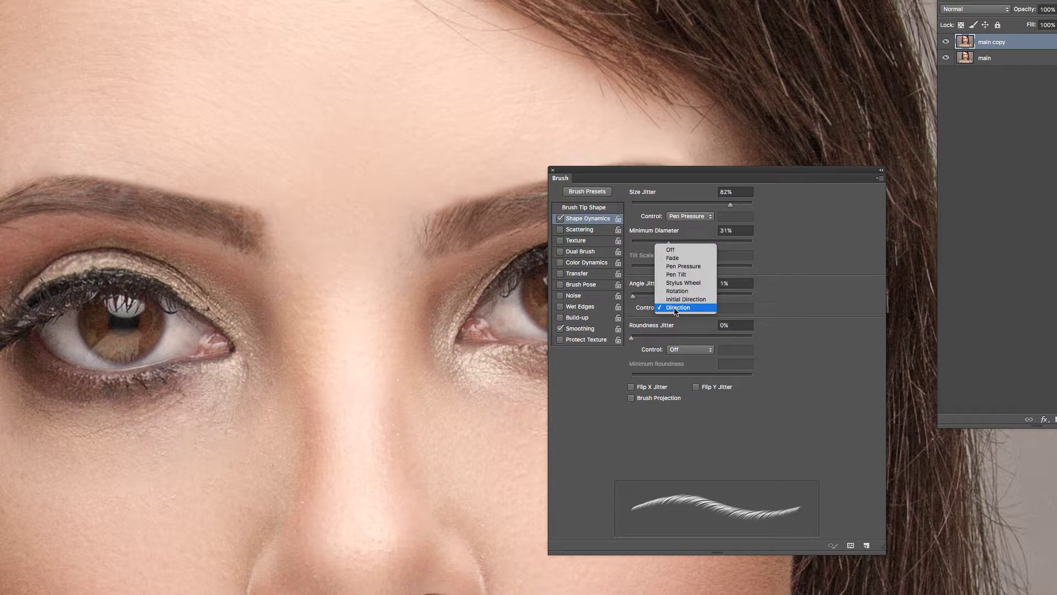
left_click(643, 312)
left_click(678, 309)
left_click(679, 308)
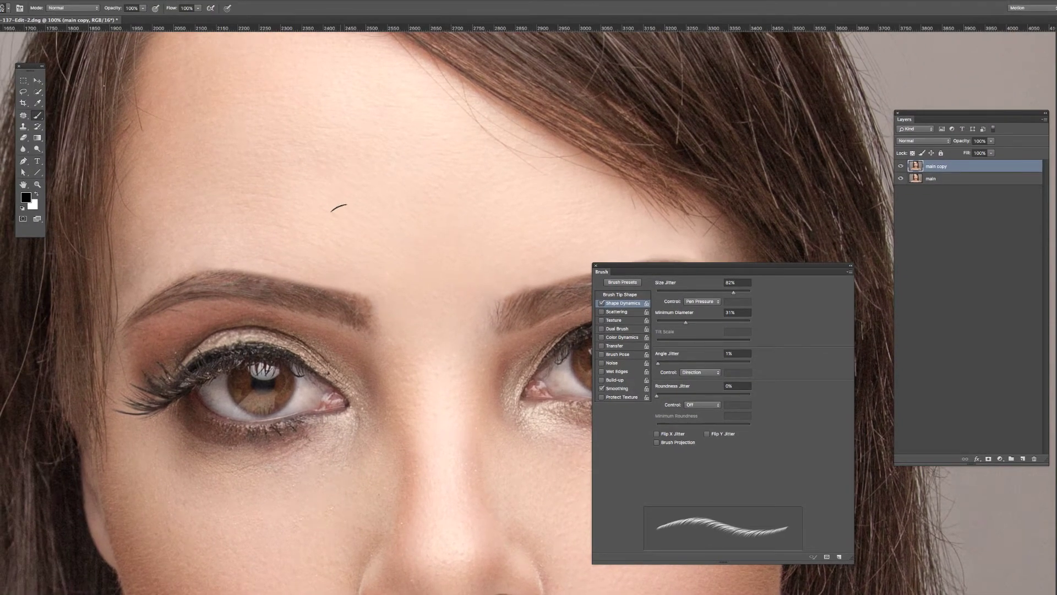
Step: Paint several looping, curly test strokes and short hairs across the forehead and brow
mouse_move(347, 204)
left_mouse_down()
mouse_move(369, 176)
mouse_move(408, 167)
mouse_move(446, 194)
mouse_move(443, 234)
mouse_move(400, 264)
mouse_move(366, 250)
mouse_move(389, 217)
mouse_move(421, 231)
mouse_move(397, 262)
mouse_move(399, 223)
mouse_move(418, 256)
left_mouse_up()
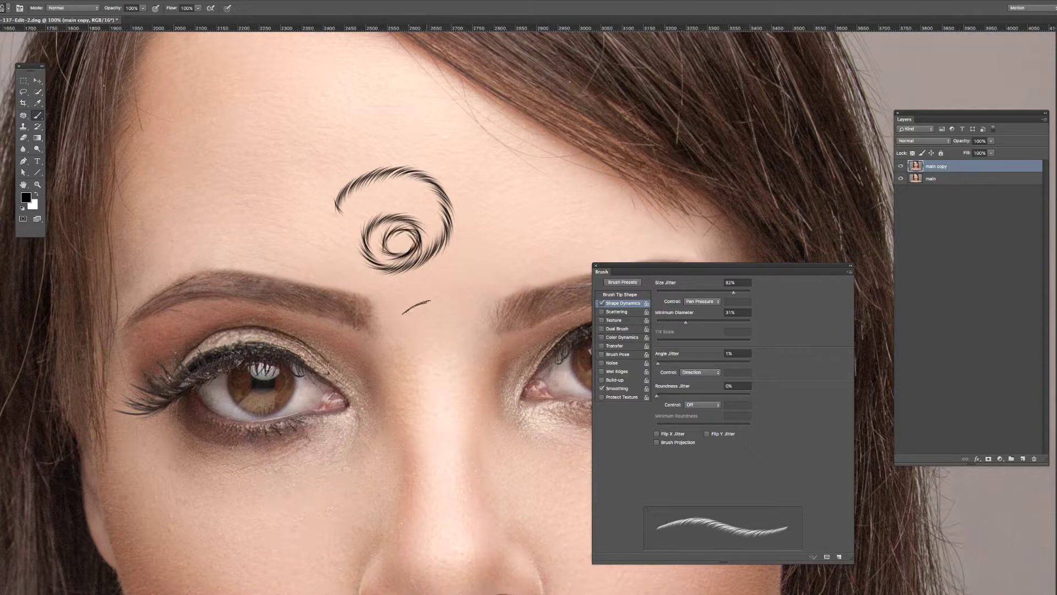
mouse_move(421, 325)
left_mouse_down()
mouse_move(489, 284)
mouse_move(502, 322)
mouse_move(457, 371)
mouse_move(411, 365)
mouse_move(418, 330)
mouse_move(460, 326)
mouse_move(469, 355)
mouse_move(435, 363)
left_mouse_up()
mouse_move(520, 205)
left_mouse_down()
mouse_move(532, 179)
mouse_move(576, 191)
mouse_move(574, 239)
mouse_move(534, 254)
mouse_move(523, 214)
left_mouse_up()
left_click_drag(255, 182, 290, 162)
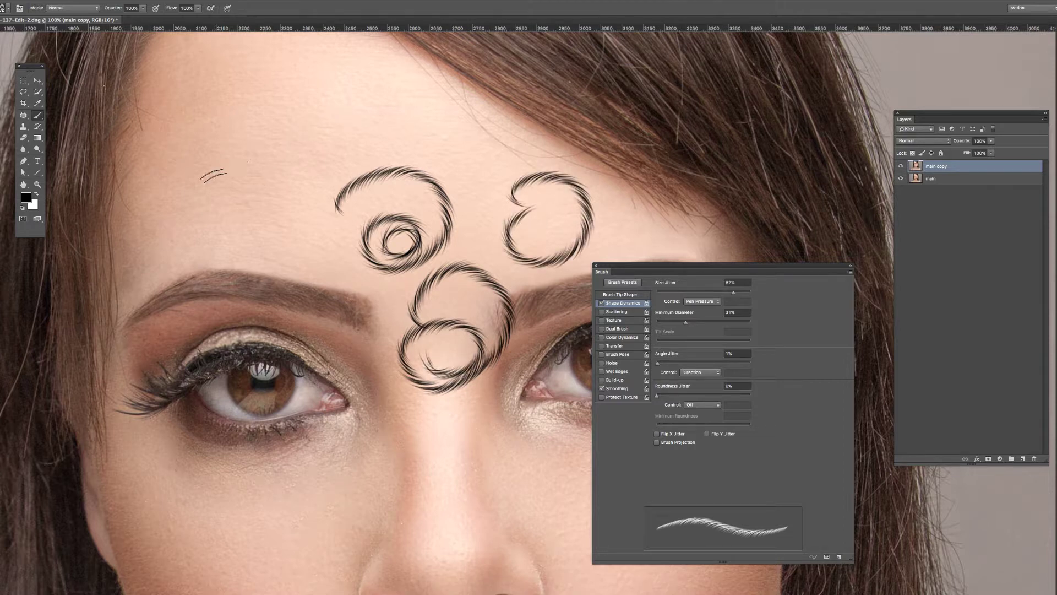
left_click_drag(230, 179, 337, 124)
left_click_drag(265, 219, 275, 213)
left_click_drag(276, 234, 290, 228)
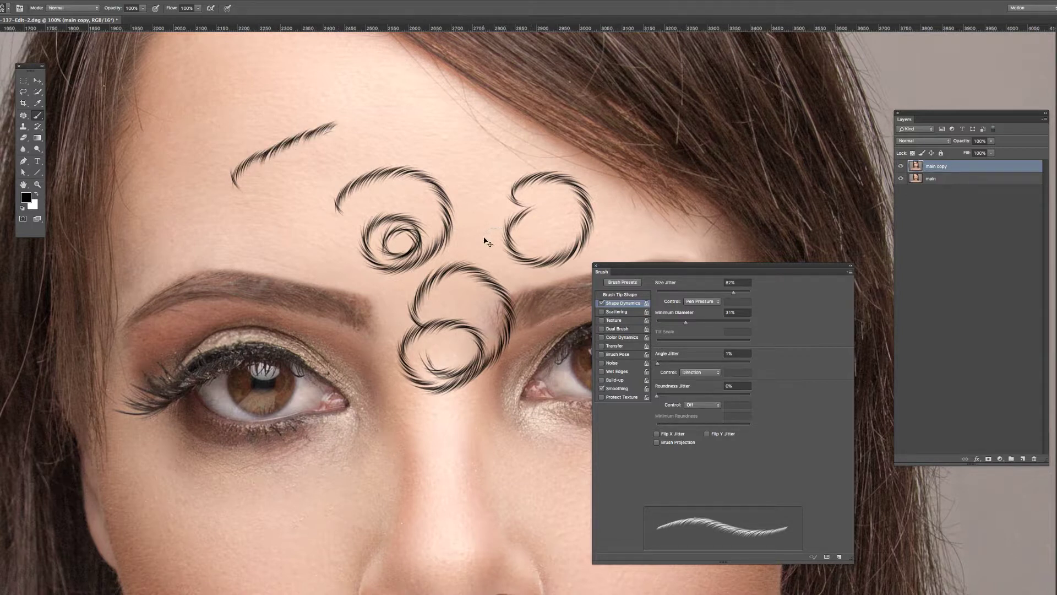
Step: Clear the layer's test strokes with Select All and Delete, then zoom in on the right brow
key("ctrl+a")
key("Delete")
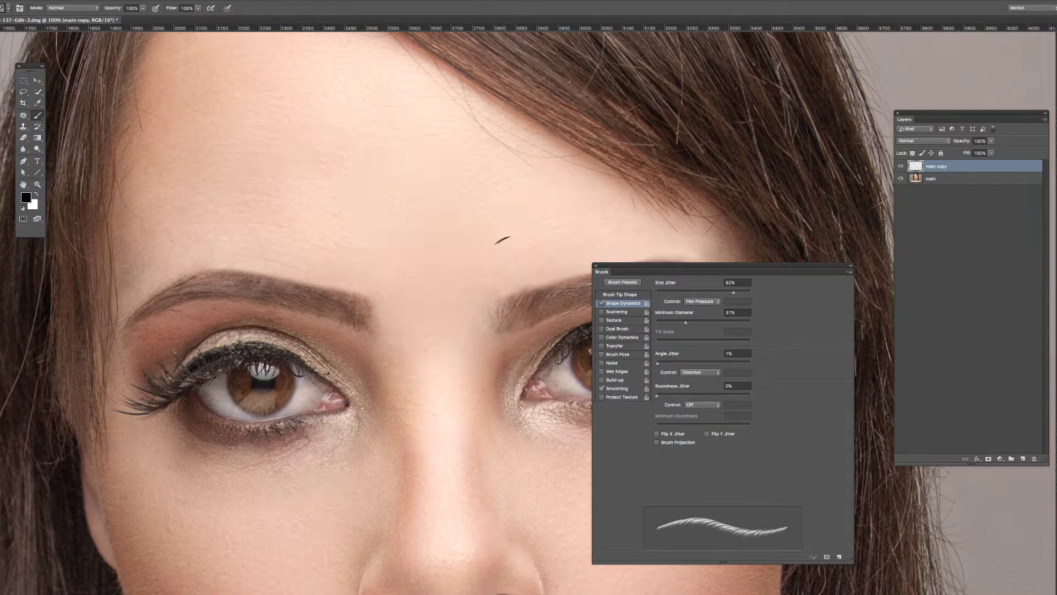
left_click_drag(632, 271, 741, 330)
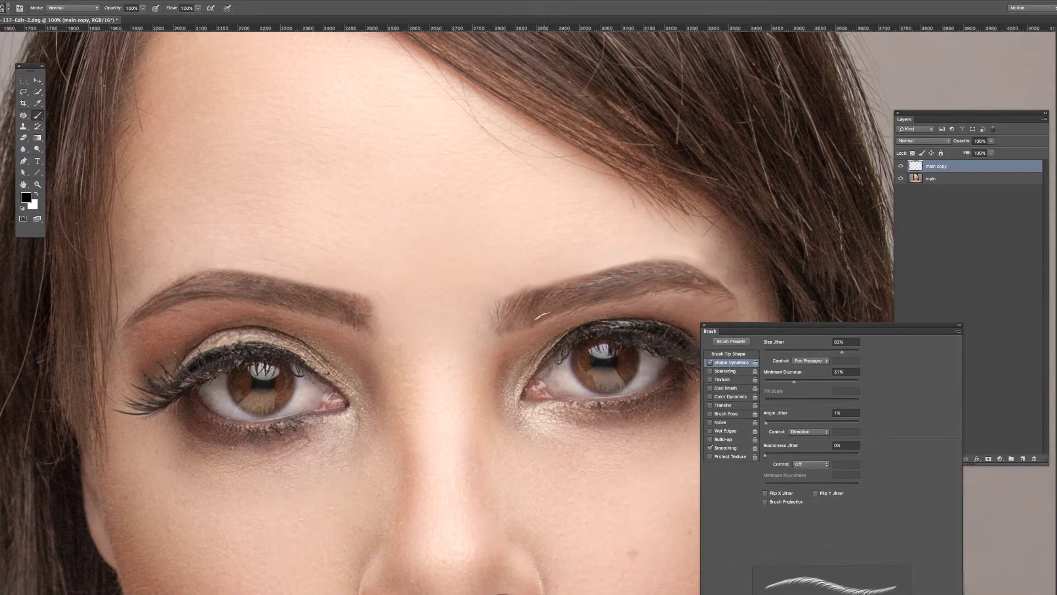
key("ctrl+plus")
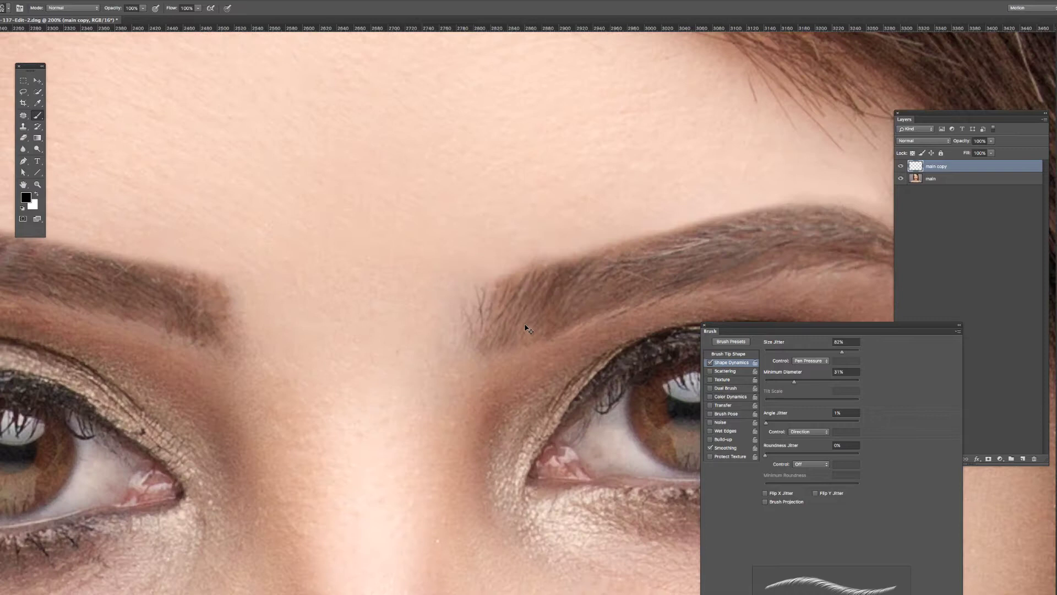
key("ctrl+plus")
mouse_move(540, 290)
left_mouse_down()
mouse_move(477, 192)
mouse_move(371, 254)
mouse_move(392, 268)
left_mouse_up()
Step: Try dark strokes on the brow, undo them, and sample the brow's brown with the Eyedropper
left_click_drag(435, 207, 392, 267)
mouse_move(454, 180)
left_mouse_down()
mouse_move(393, 262)
mouse_move(458, 216)
left_mouse_up()
key("ctrl+alt+z")
key("ctrl+alt+z")
key("ctrl+alt+z")
key("ctrl+alt+z")
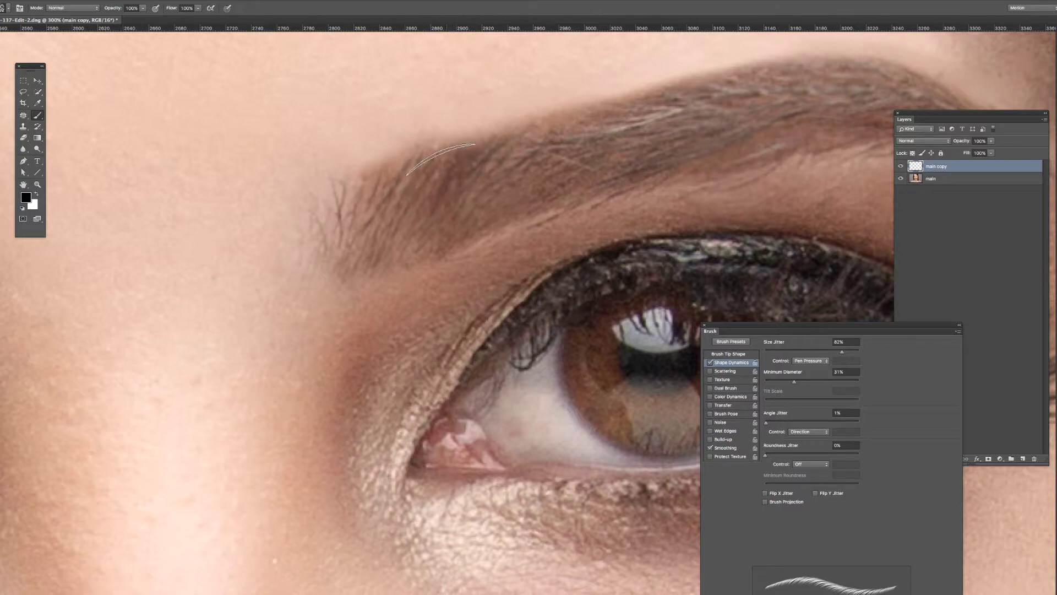
key("i")
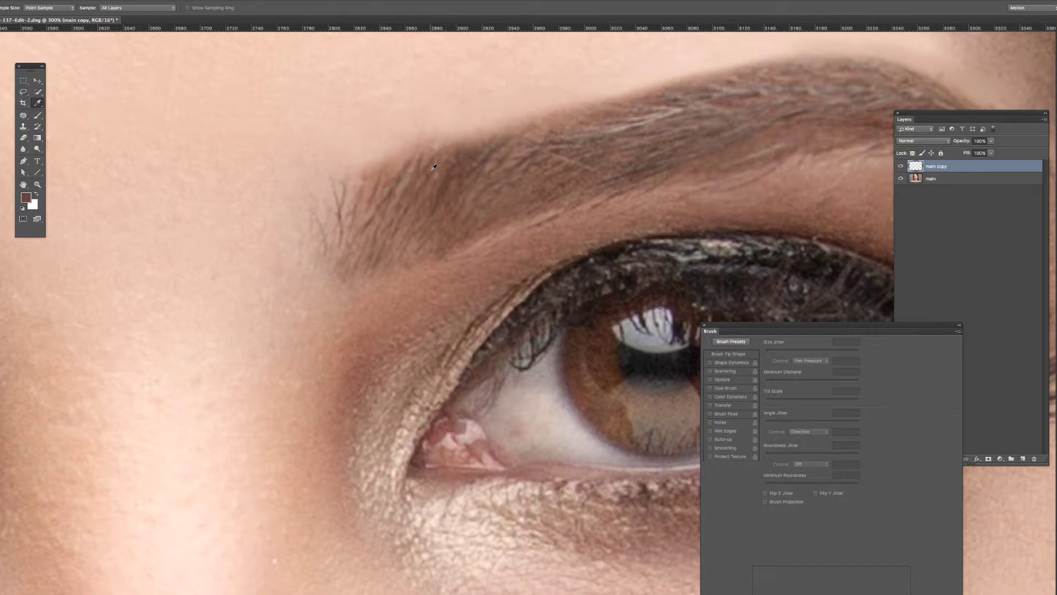
key("b")
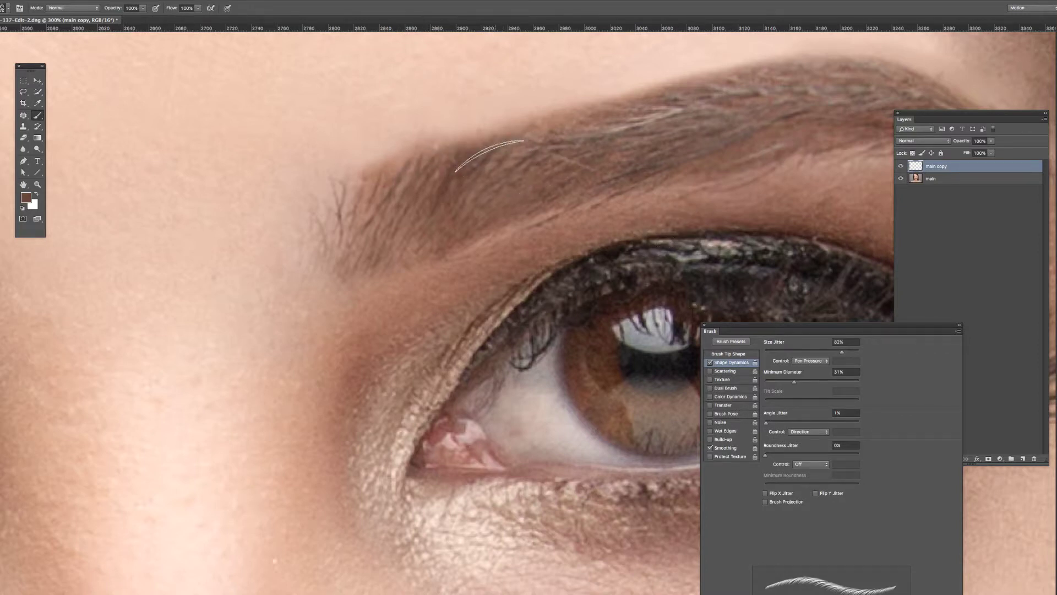
Step: Shrink the brush to 39 px and paint short test hairs on the upper brow and inner end
right_click(496, 163)
left_click_drag(561, 187, 551, 185)
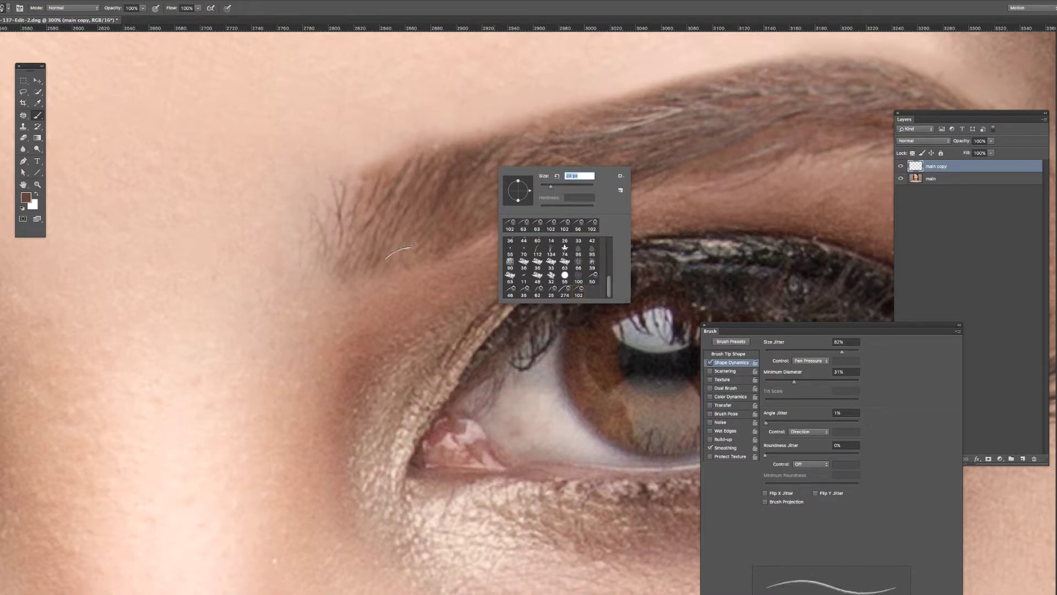
key("Return")
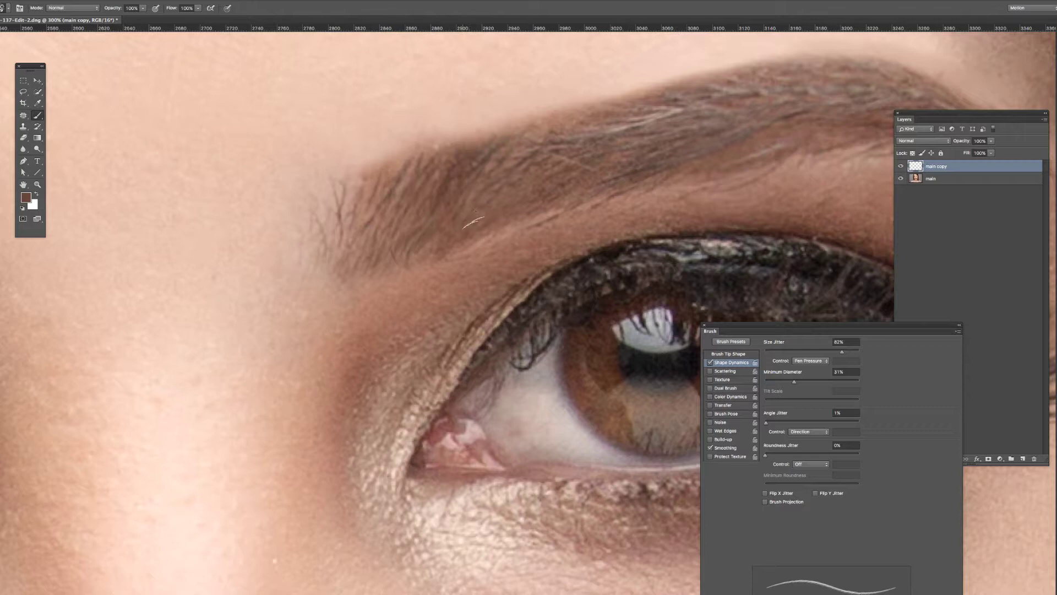
left_click_drag(511, 185, 530, 177)
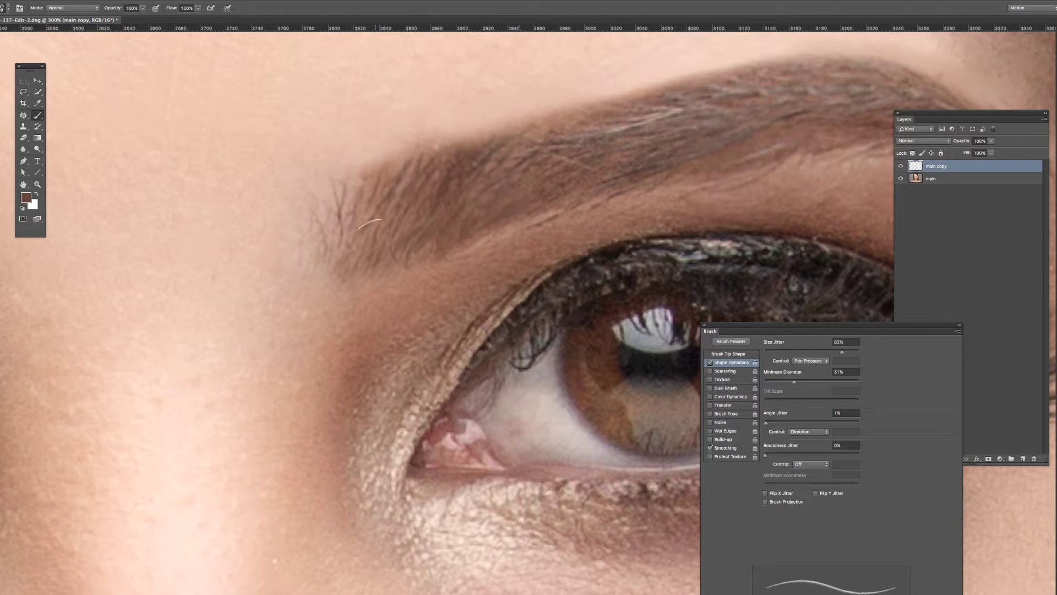
left_click(336, 238)
left_click(336, 237)
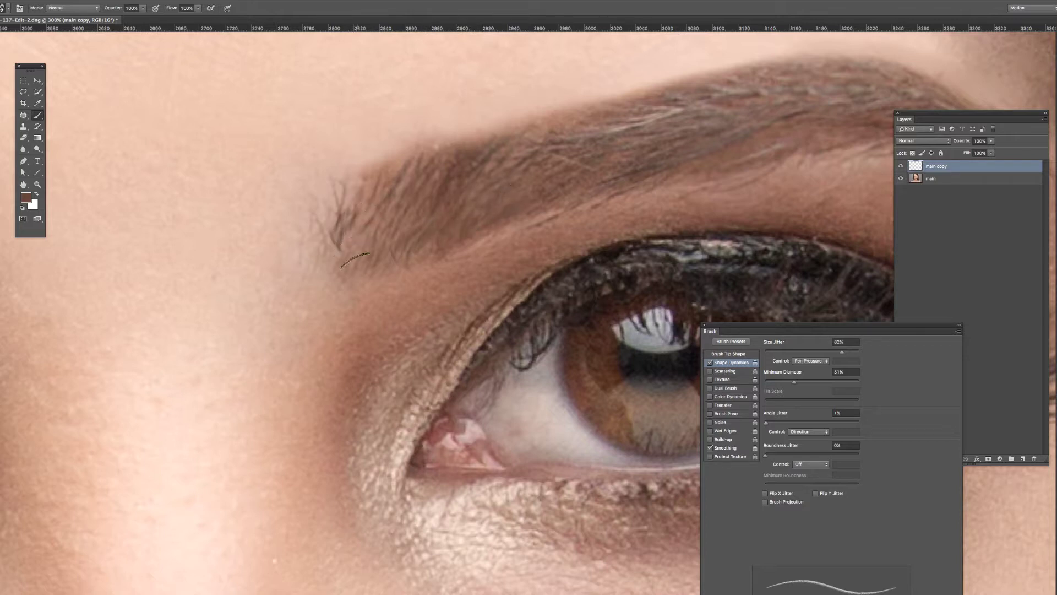
mouse_move(765, 329)
left_mouse_down()
mouse_move(702, 213)
mouse_move(678, 193)
left_mouse_up()
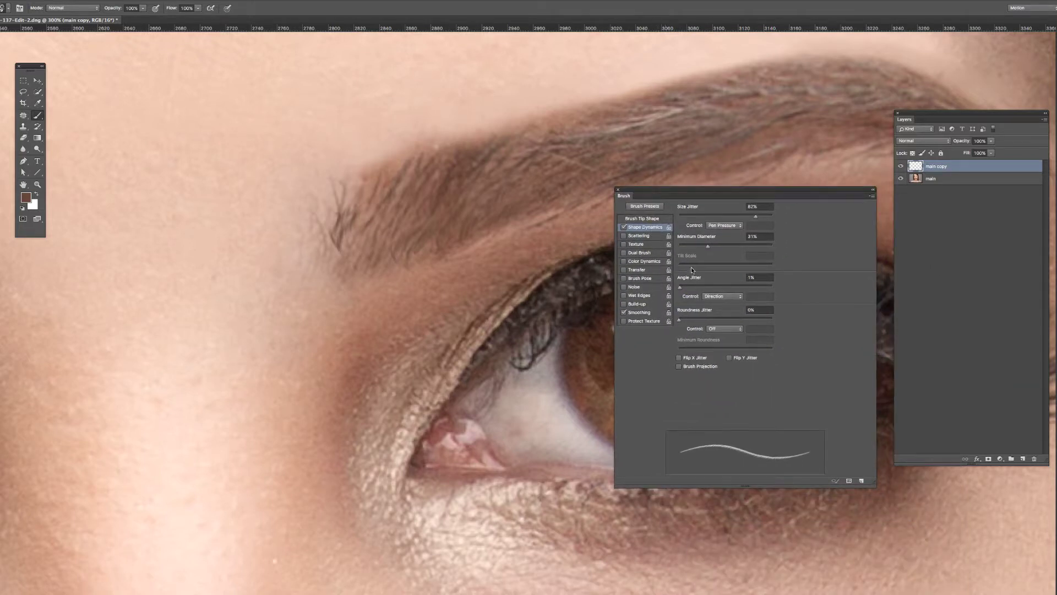
Step: Raise the brush tip spacing to 22% and paint a test hair on the eyebrow
left_click(637, 219)
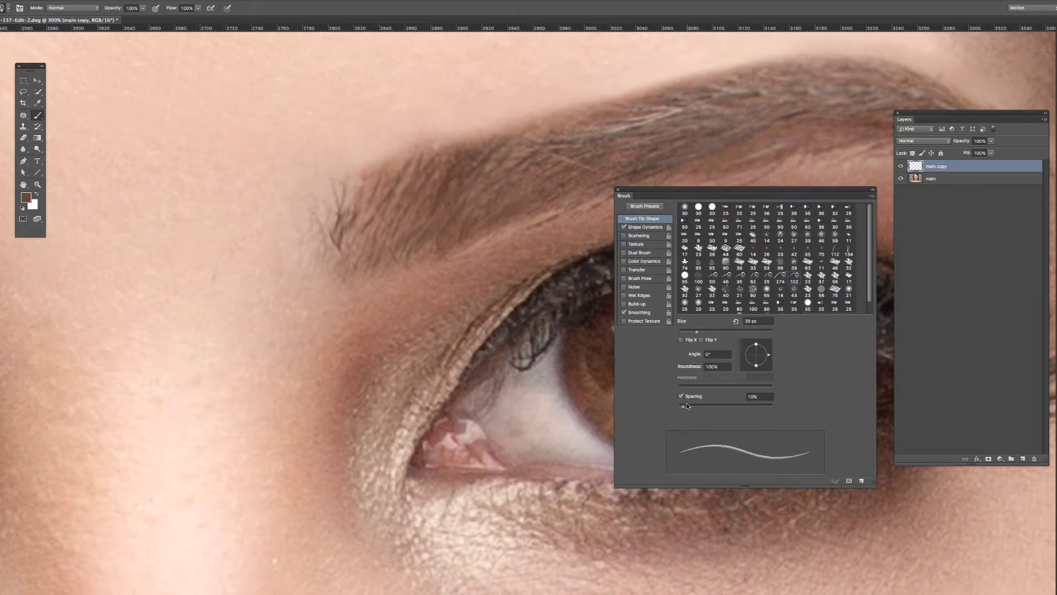
left_click_drag(685, 408, 687, 409)
left_click_drag(390, 222, 410, 214)
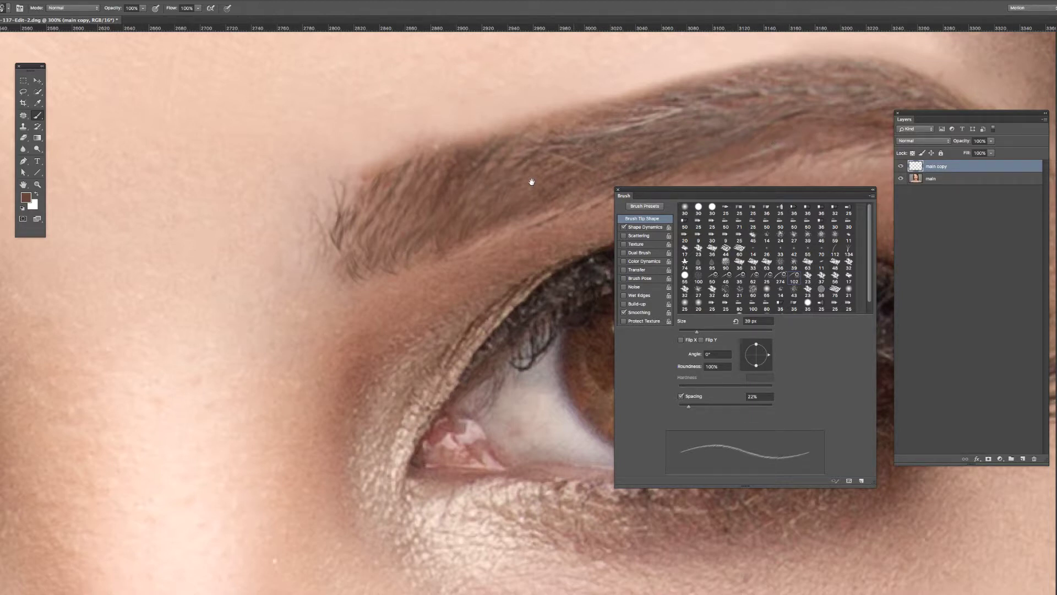
Step: Paint rows of feathery hair strands arcing above the brow, then rotate the tip angle to 57°
left_click_drag(531, 181, 525, 264)
left_click_drag(350, 208, 460, 137)
mouse_move(393, 199)
left_mouse_down()
mouse_move(488, 180)
mouse_move(526, 142)
left_mouse_up()
mouse_move(457, 192)
left_mouse_down()
mouse_move(506, 146)
mouse_move(606, 88)
mouse_move(664, 75)
left_mouse_up()
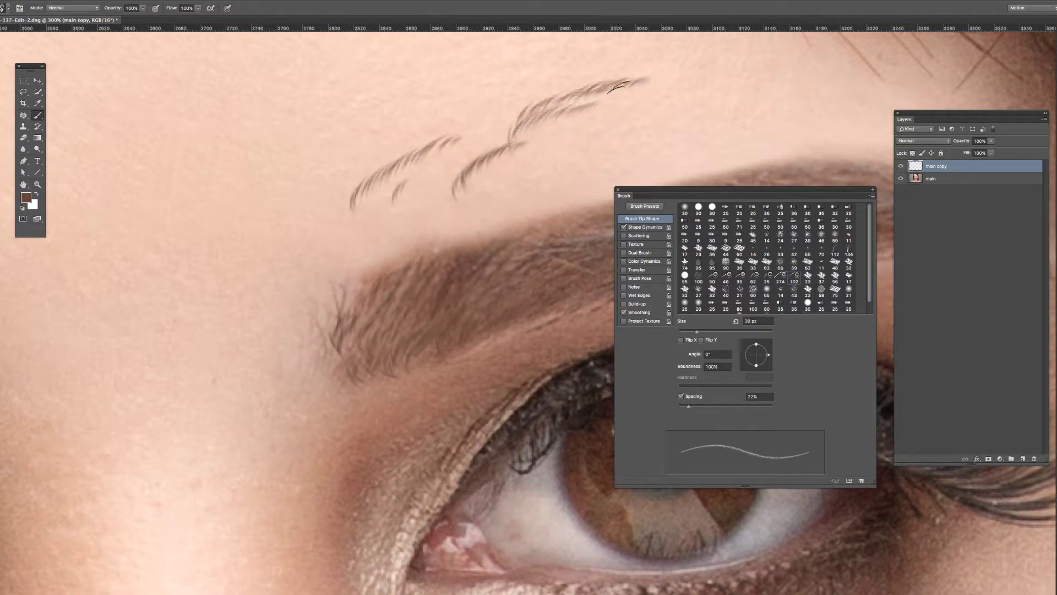
left_click_drag(606, 122, 669, 73)
mouse_move(661, 120)
left_mouse_down()
mouse_move(719, 96)
mouse_move(763, 97)
left_mouse_up()
mouse_move(674, 93)
left_mouse_down()
mouse_move(758, 59)
mouse_move(804, 59)
left_mouse_up()
left_click_drag(388, 140, 460, 93)
left_click_drag(416, 127, 495, 77)
left_click_drag(473, 116, 515, 80)
left_click_drag(498, 107, 534, 76)
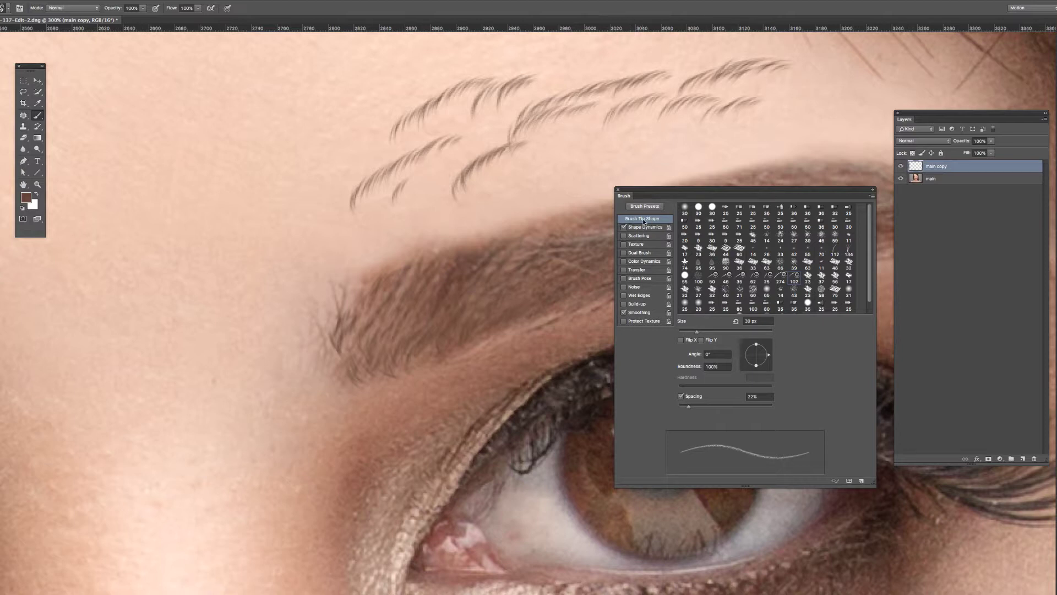
left_click_drag(769, 356, 768, 347)
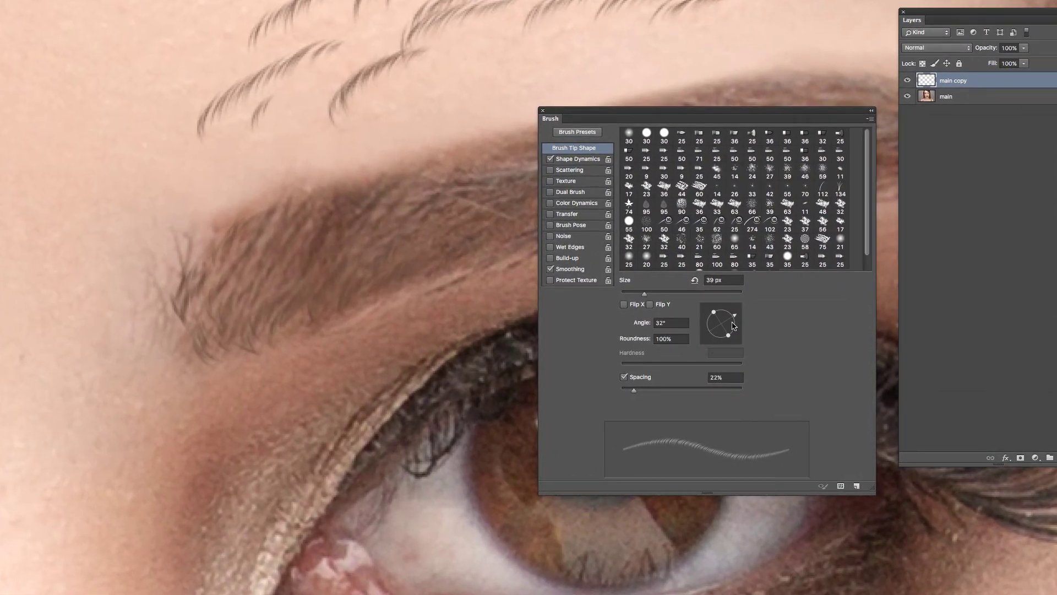
mouse_move(738, 325)
left_mouse_down()
mouse_move(726, 310)
mouse_move(709, 329)
mouse_move(726, 314)
left_mouse_up()
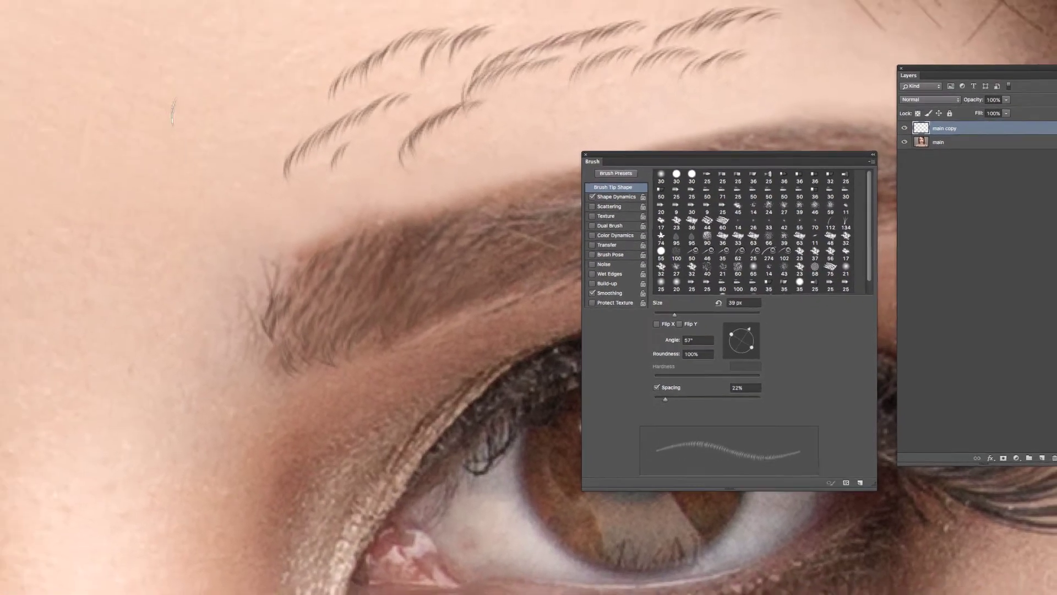
Step: Stamp a row of test hair strands across the upper forehead
left_click(62, 55)
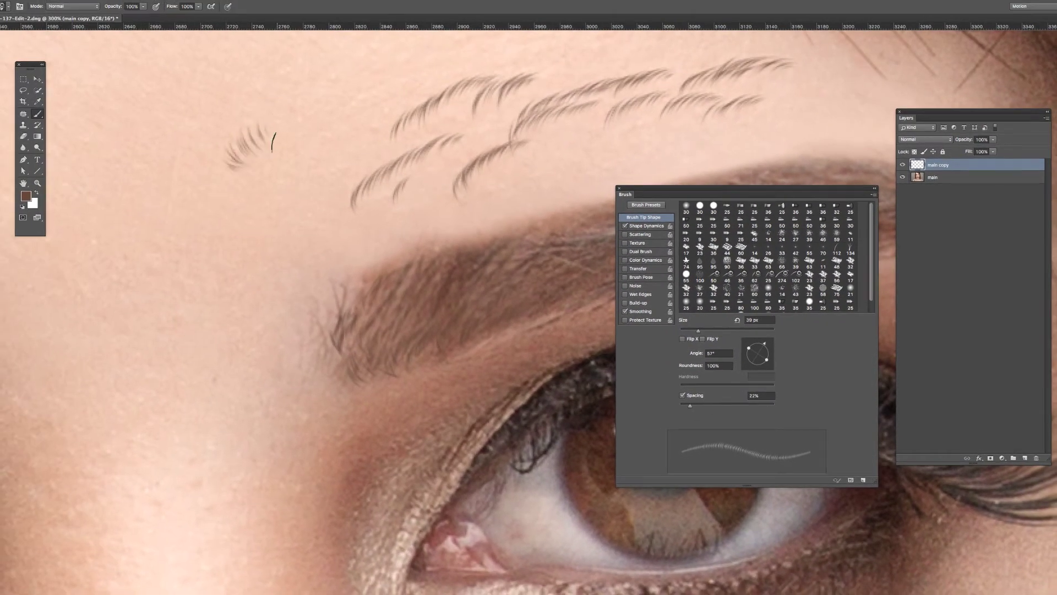
left_click(291, 117)
left_click(316, 102)
left_click(356, 91)
left_click(400, 77)
left_click(457, 67)
left_click(523, 61)
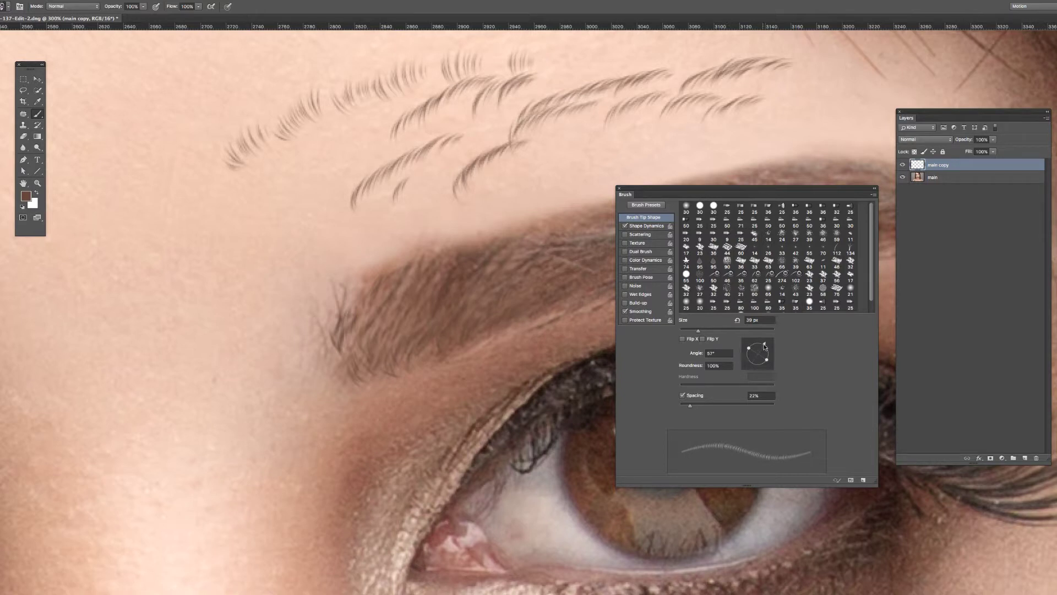
Step: Rotate the tip to -29°, raise spacing to 81%, and paint longer test strands above the brow
left_click_drag(769, 349, 774, 360)
mouse_move(503, 197)
left_mouse_down()
mouse_move(642, 147)
mouse_move(711, 139)
left_mouse_up()
left_click_drag(653, 158, 754, 133)
left_click_drag(690, 407, 717, 407)
mouse_move(396, 220)
left_mouse_down()
mouse_move(441, 193)
mouse_move(629, 132)
left_mouse_up()
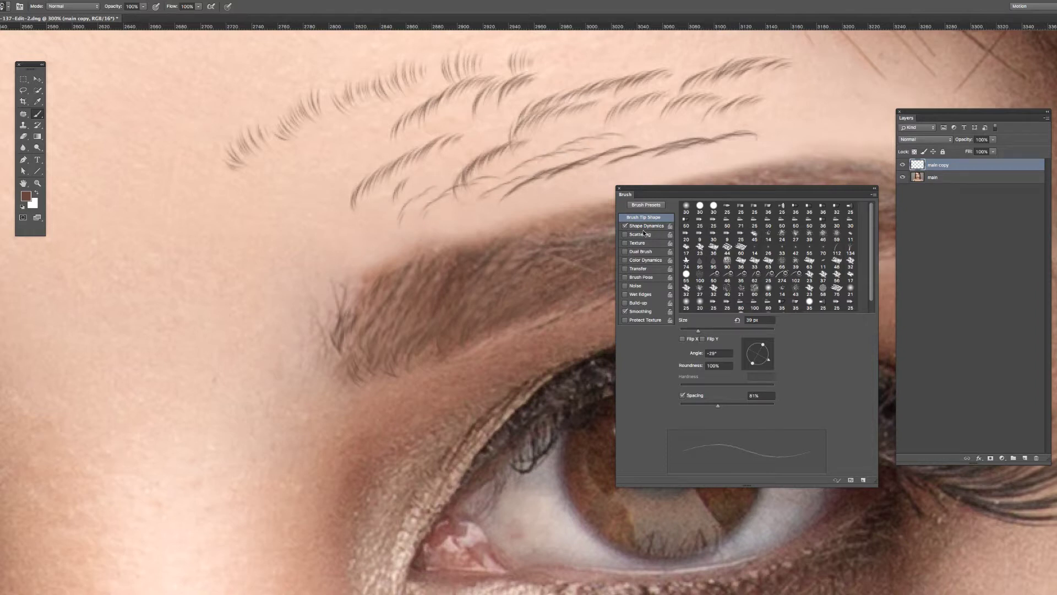
left_click(648, 227)
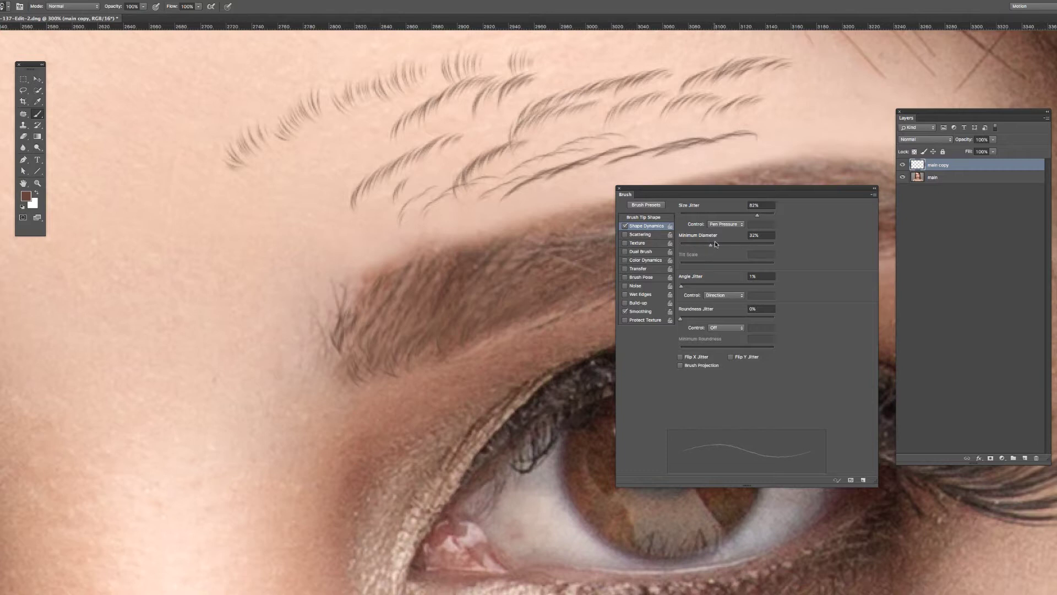
Step: Raise the minimum diameter to 34% and paint thin test strands left of the brow
left_click_drag(711, 244, 712, 245)
mouse_move(209, 276)
left_mouse_down()
mouse_move(246, 213)
mouse_move(286, 213)
left_mouse_up()
mouse_move(257, 259)
left_mouse_down()
mouse_move(333, 219)
mouse_move(351, 226)
left_mouse_up()
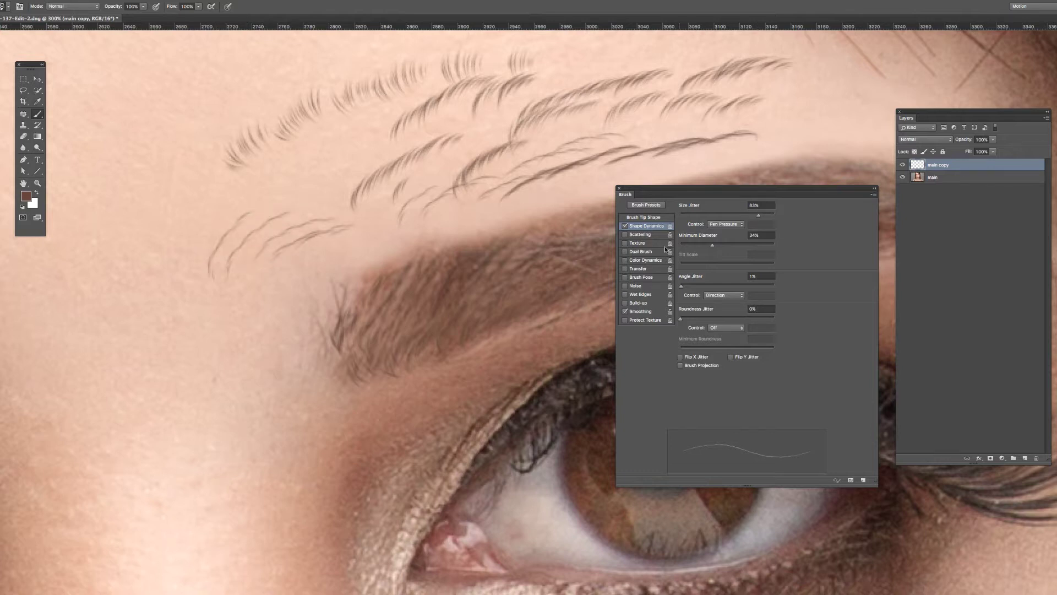
Step: Enable Scattering at 100%, test a few scattered marks on the forehead, then delete the strokes
left_click(642, 235)
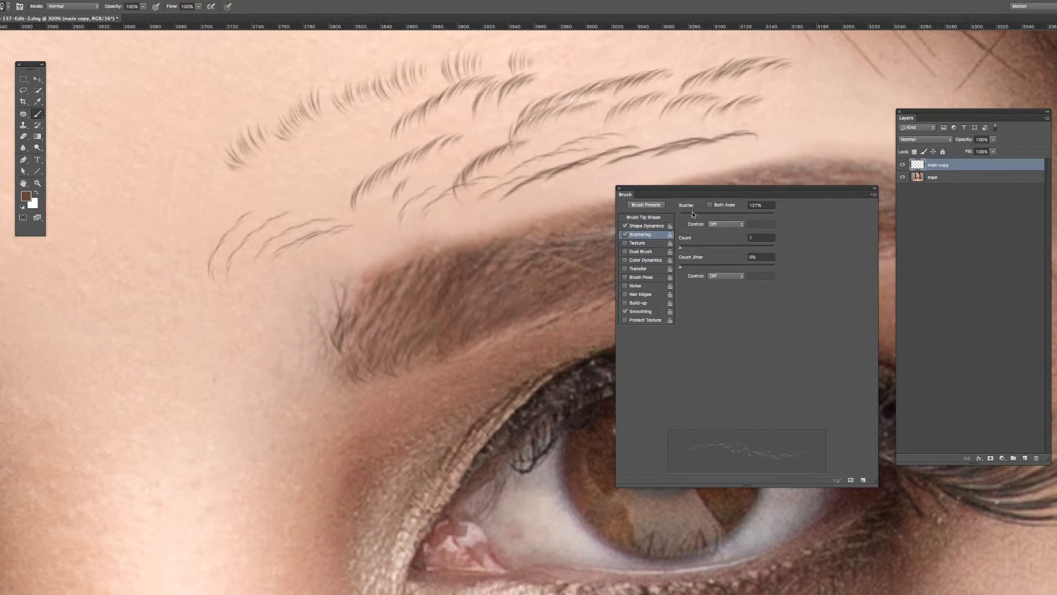
left_click(335, 150)
left_click_drag(320, 159, 344, 147)
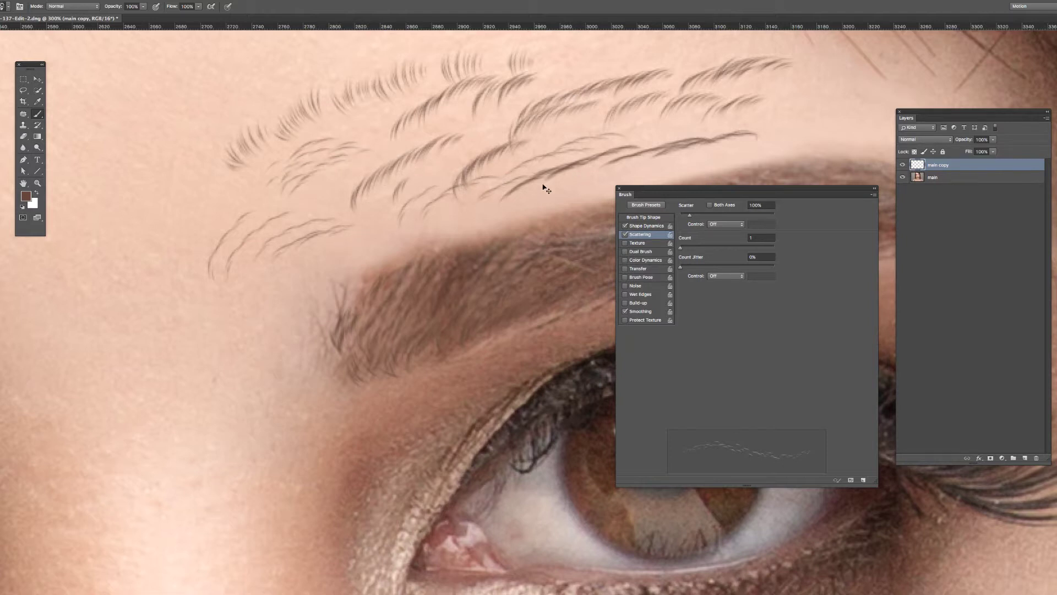
key("Delete")
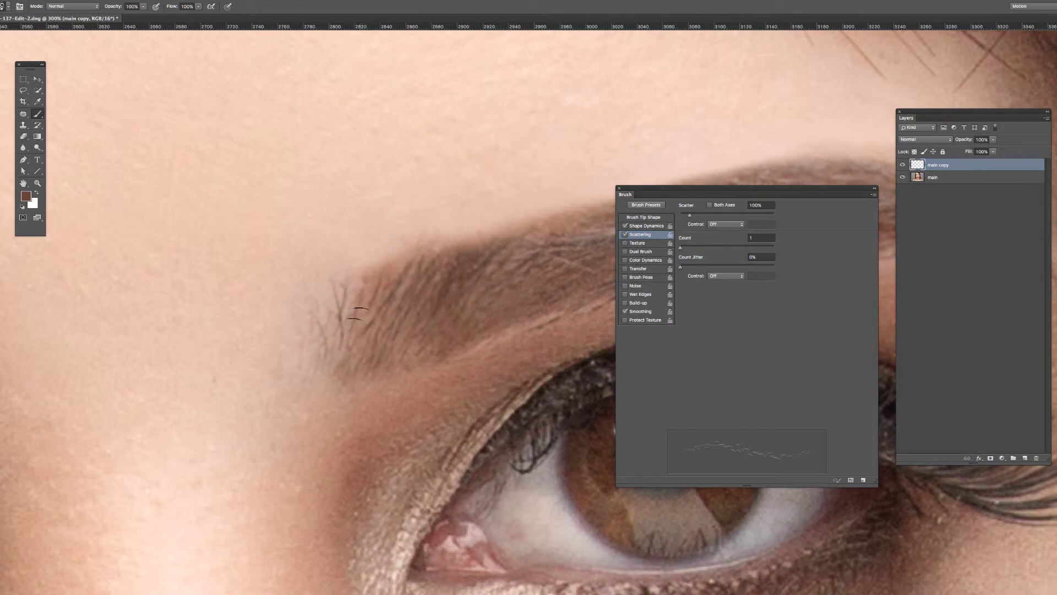
Step: Paint a few strands at the eyebrow's left end, then shift the view over to the other eyebrow
left_click_drag(308, 323, 342, 289)
left_click_drag(680, 187, 697, 359)
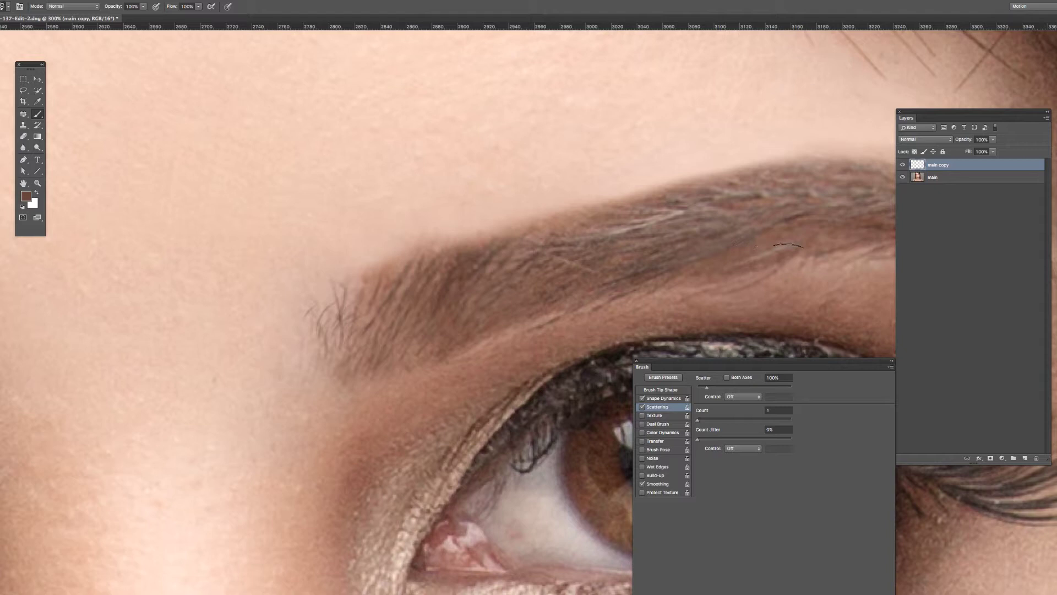
scroll(688, 253, "right", 5)
key("bracketright")
key("bracketright")
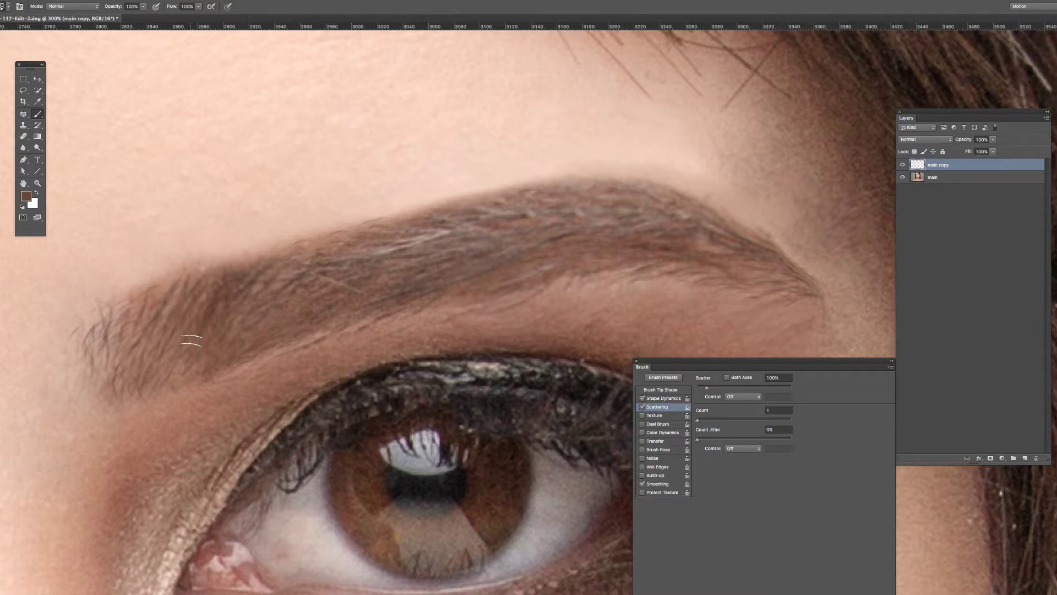
scroll(347, 283, "down", 3)
scroll(347, 283, "left", 5)
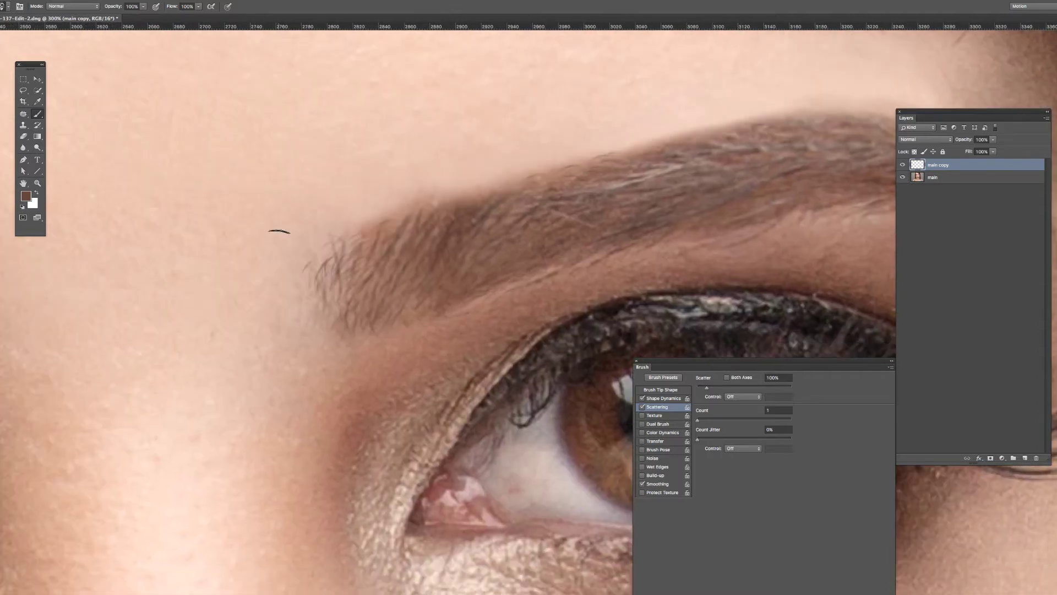
mouse_move(297, 245)
left_mouse_down()
mouse_move(531, 238)
mouse_move(319, 243)
mouse_move(658, 264)
mouse_move(691, 252)
mouse_move(694, 284)
left_mouse_up()
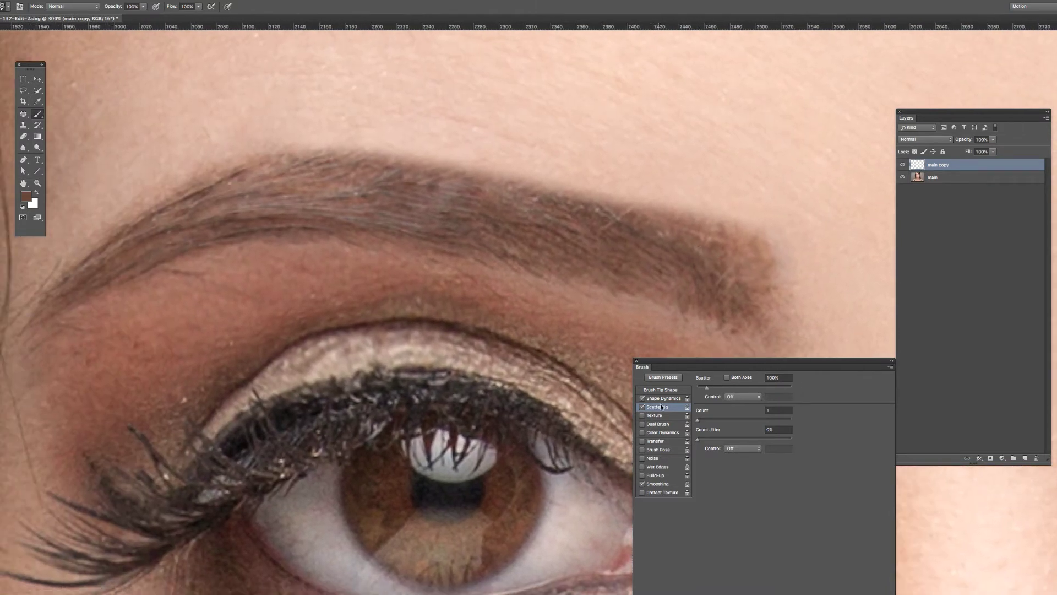
Step: In Brush Tip Shape, rotate the tip to 170° and paint test strands above the eyebrow
left_click(665, 390)
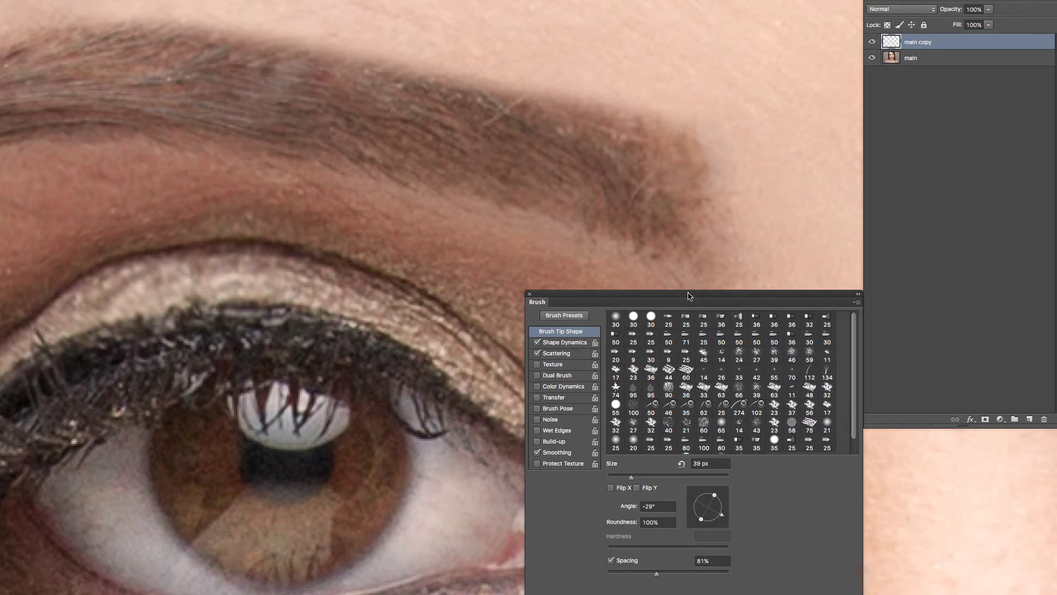
left_click_drag(711, 301, 772, 106)
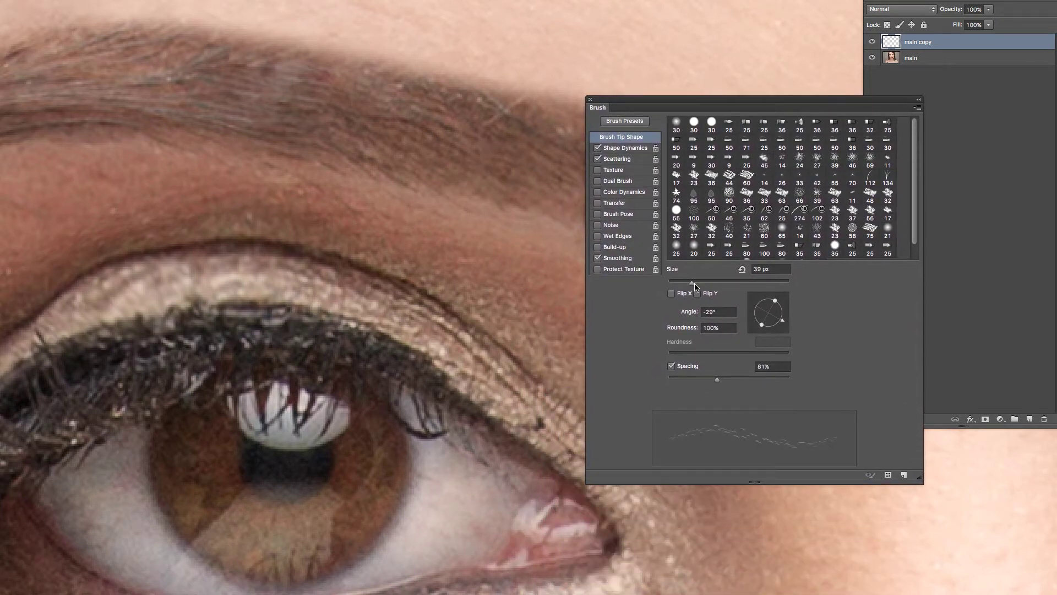
mouse_move(783, 324)
left_mouse_down()
mouse_move(777, 300)
mouse_move(750, 313)
left_mouse_up()
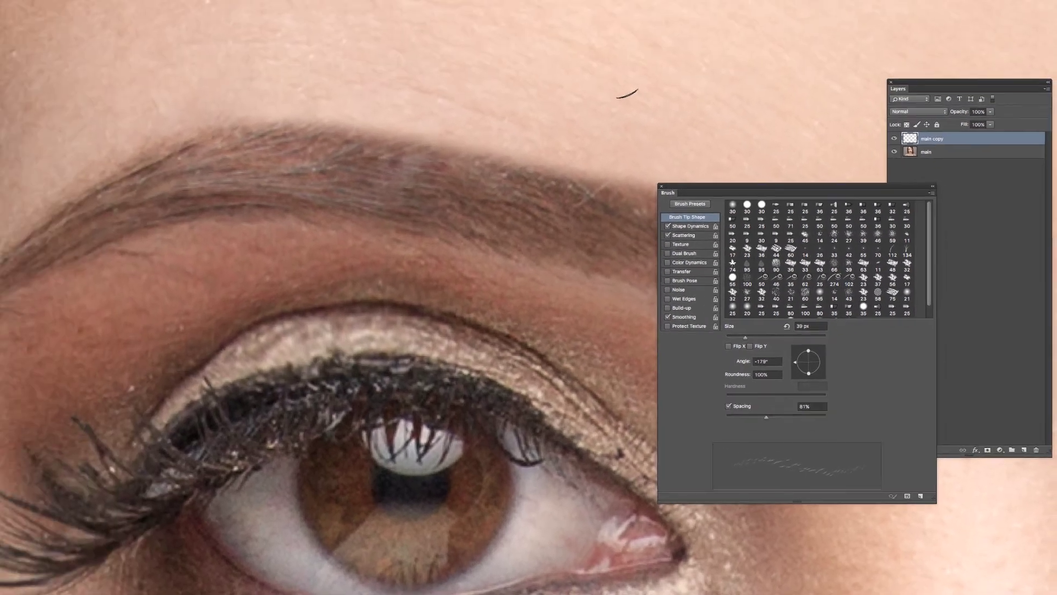
left_click_drag(592, 71, 492, 45)
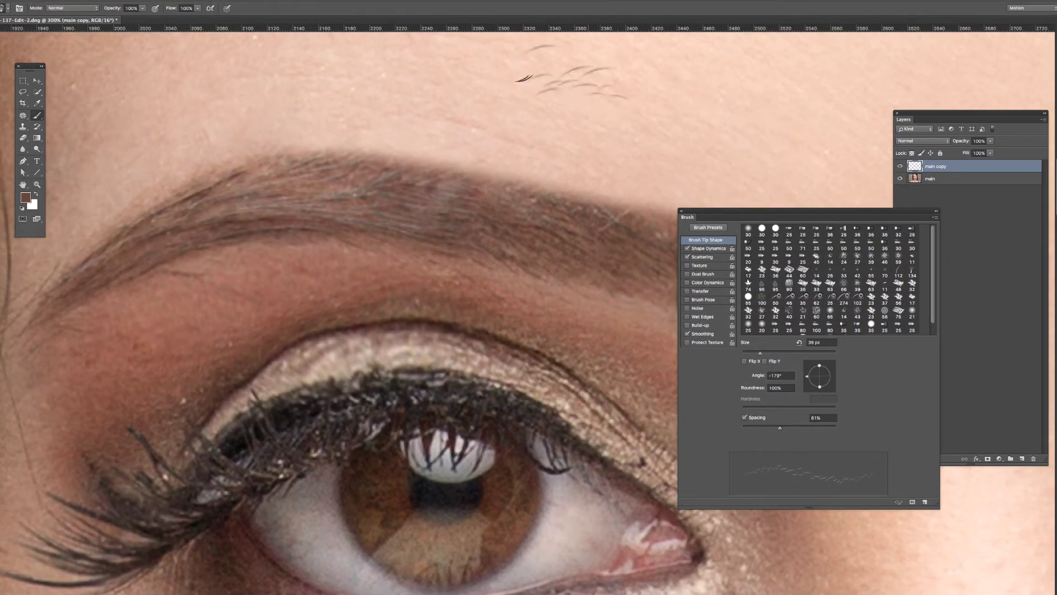
mouse_move(524, 78)
left_mouse_down()
mouse_move(575, 101)
mouse_move(447, 87)
mouse_move(507, 92)
mouse_move(467, 82)
mouse_move(579, 110)
left_mouse_up()
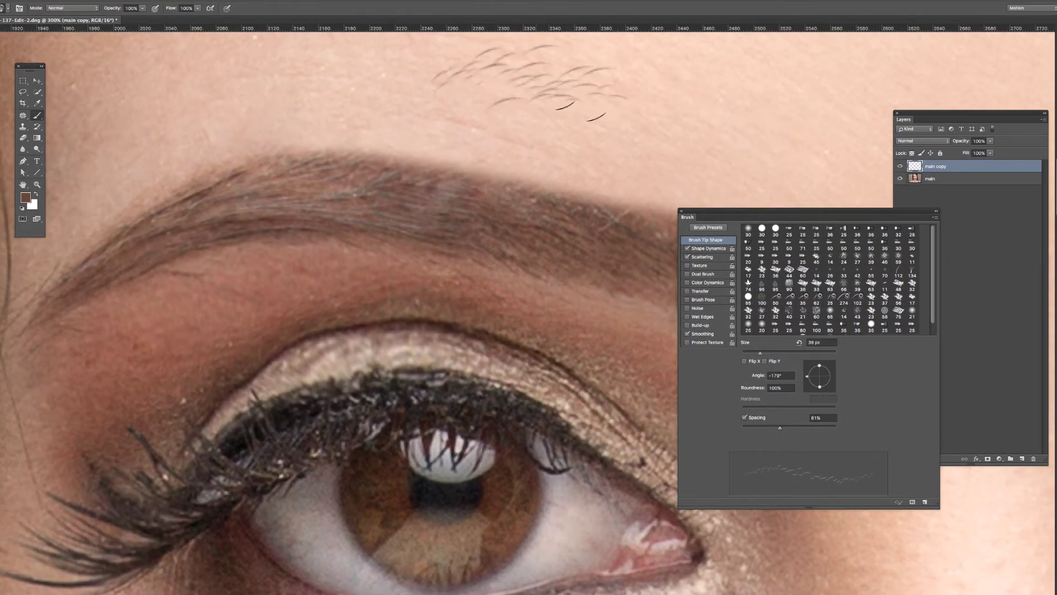
Step: Flip the tip, set its angle to -153°, and paint strand clusters across the brow skin
left_click_drag(808, 379, 807, 368)
left_click(765, 362)
left_click_drag(805, 379, 805, 388)
left_click_drag(633, 133, 760, 132)
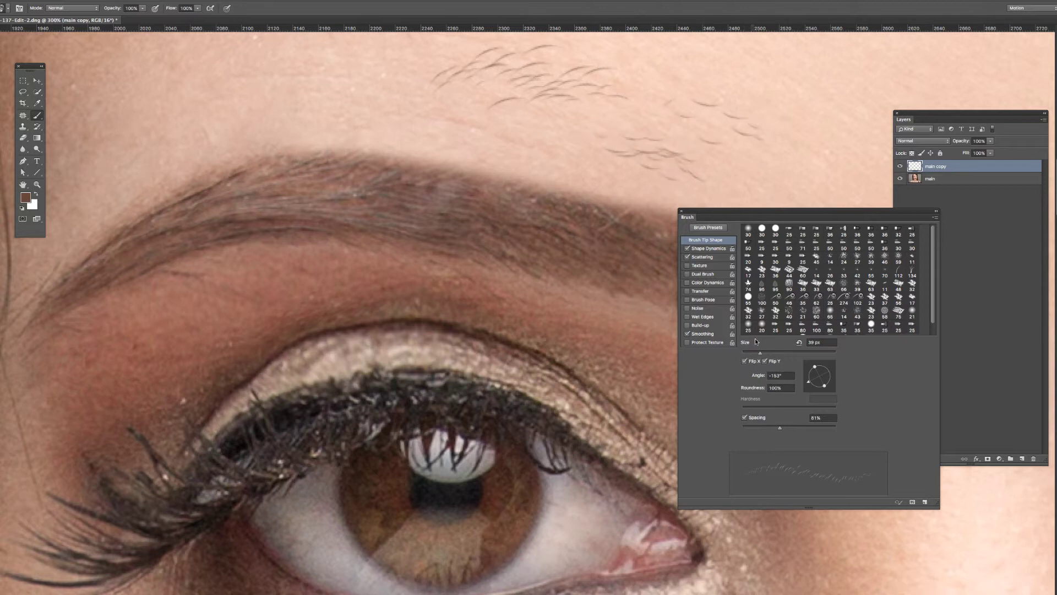
left_click_drag(763, 136, 794, 138)
mouse_move(782, 184)
left_mouse_down()
mouse_move(741, 179)
mouse_move(721, 153)
left_mouse_up()
mouse_move(459, 139)
left_mouse_down()
mouse_move(420, 126)
mouse_move(482, 144)
mouse_move(423, 137)
left_mouse_up()
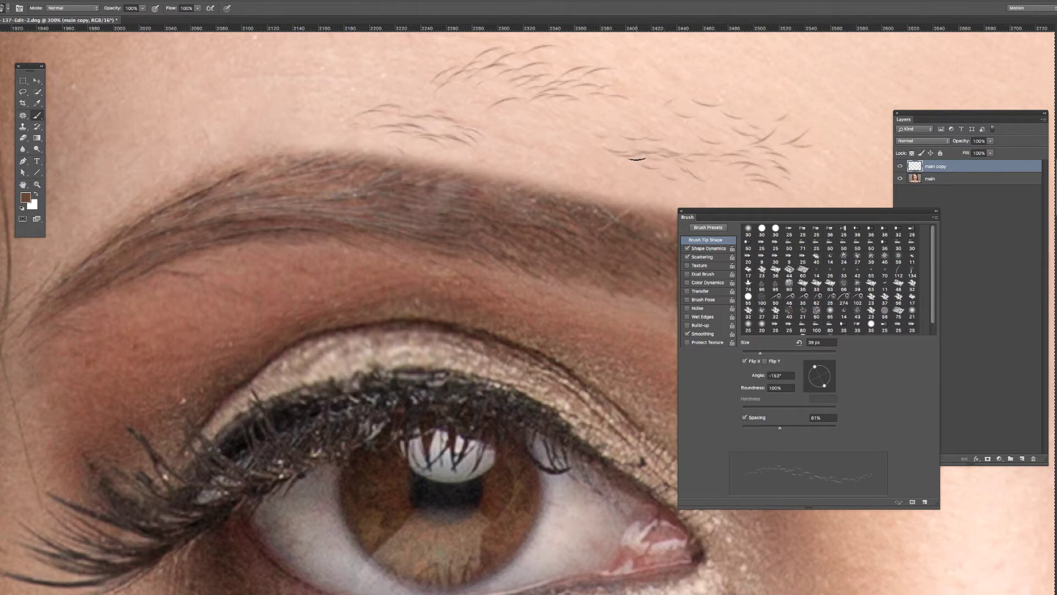
Step: Wipe out the test strands above the second eyebrow with the Eraser (E)
key("e")
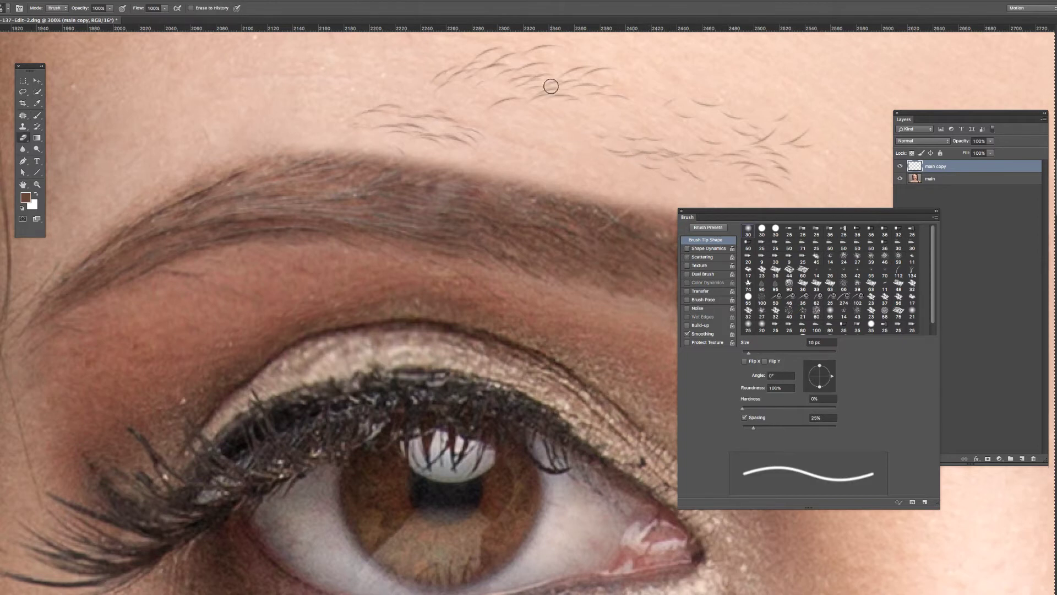
mouse_move(552, 97)
left_mouse_down()
mouse_move(490, 95)
mouse_move(446, 146)
mouse_move(735, 136)
mouse_move(762, 179)
mouse_move(777, 140)
mouse_move(661, 137)
mouse_move(488, 66)
mouse_move(585, 43)
mouse_move(644, 89)
mouse_move(578, 99)
mouse_move(604, 89)
left_mouse_up()
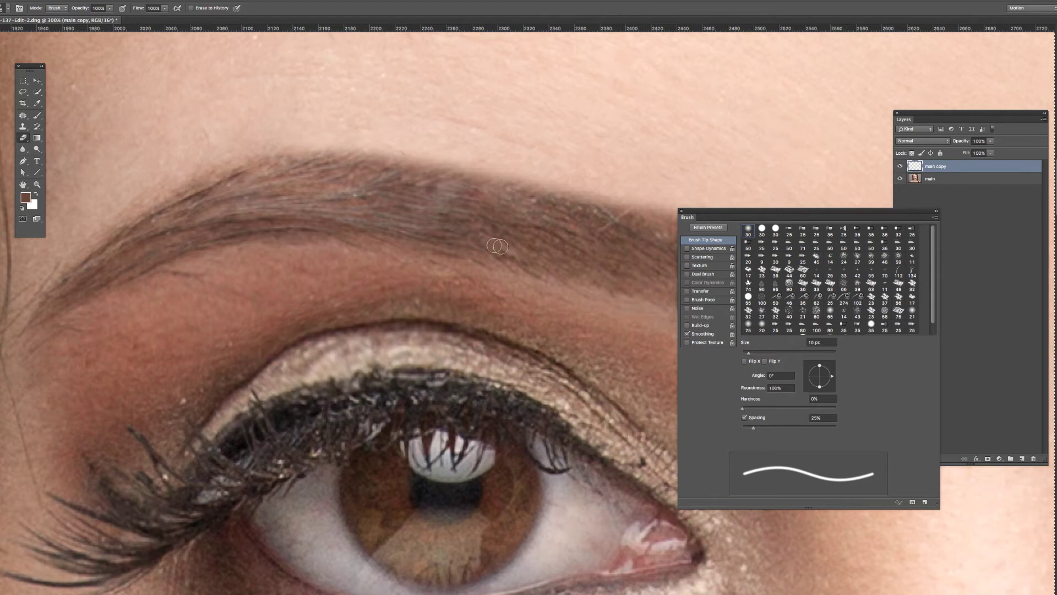
Step: Paint faint hair strands along the second eyebrow's tail with the hair brush
key("b")
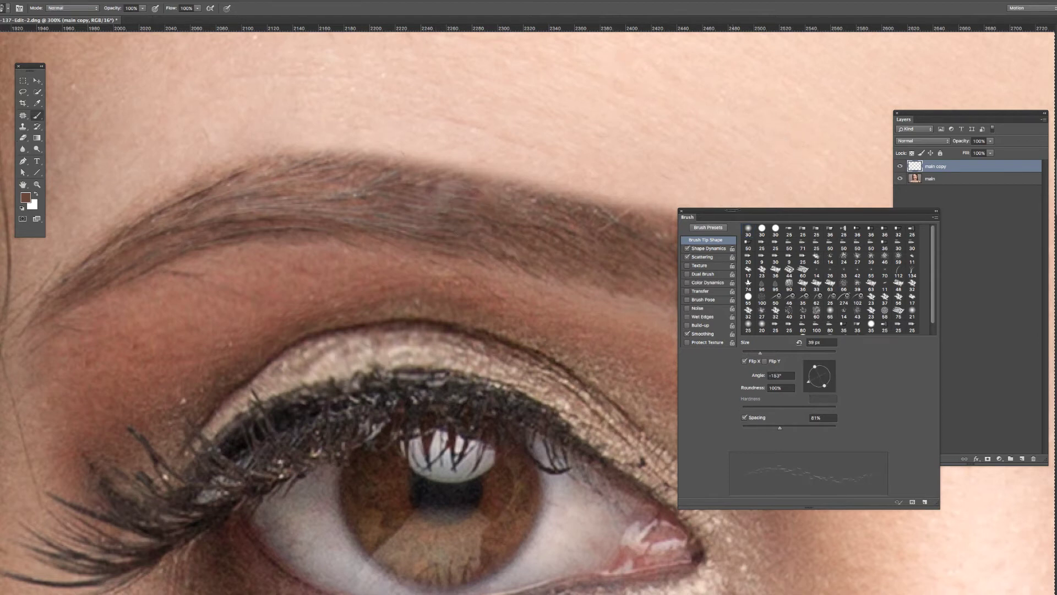
left_click_drag(728, 210, 827, 303)
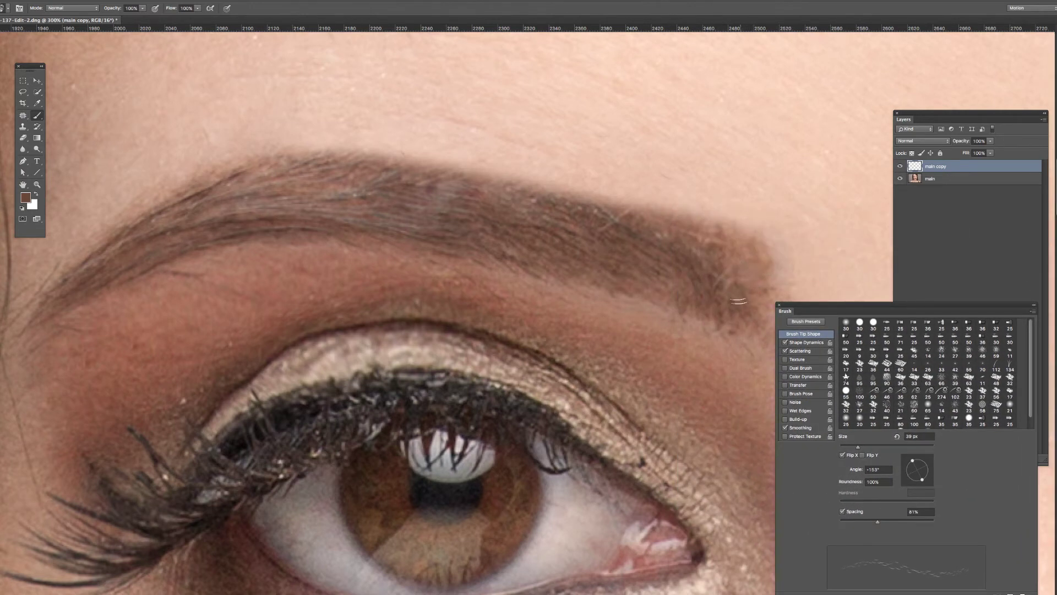
left_click(714, 243)
left_click(754, 250)
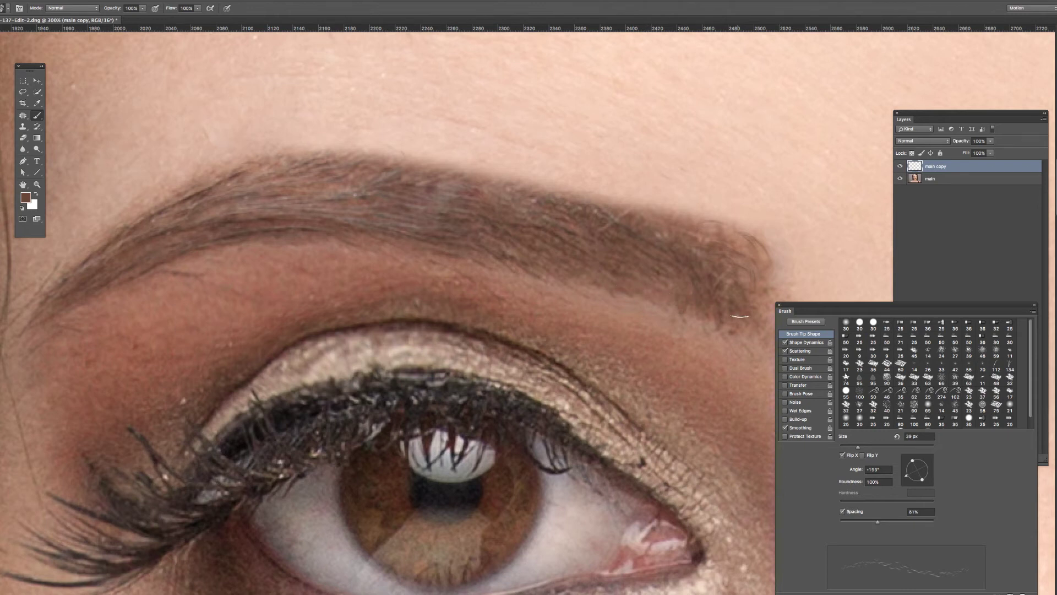
Step: Shrink the hair brush to 30 px and pan the view along the eyebrow
scroll(625, 267, "right", 5)
scroll(626, 266, "down", 2)
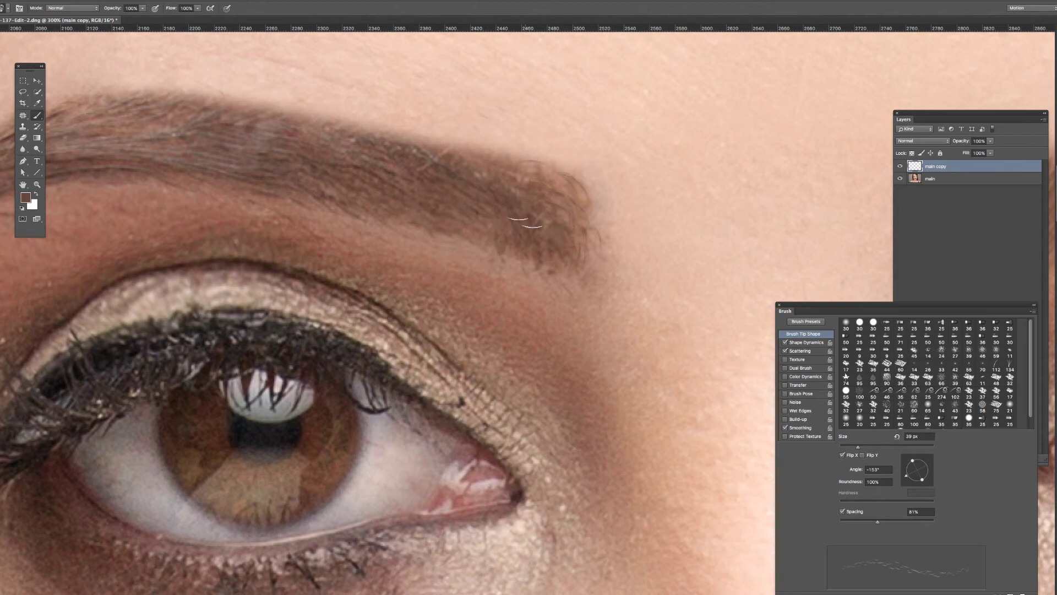
key("bracketleft")
left_click_drag(271, 224, 516, 312)
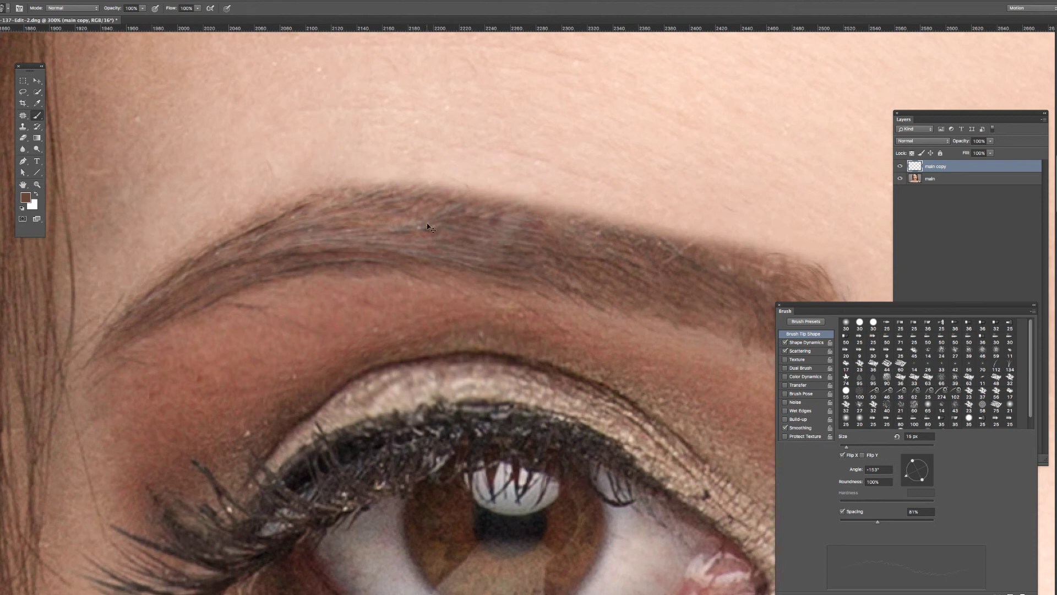
Step: Fit the whole retouched portrait in the window
key("ctrl+0")
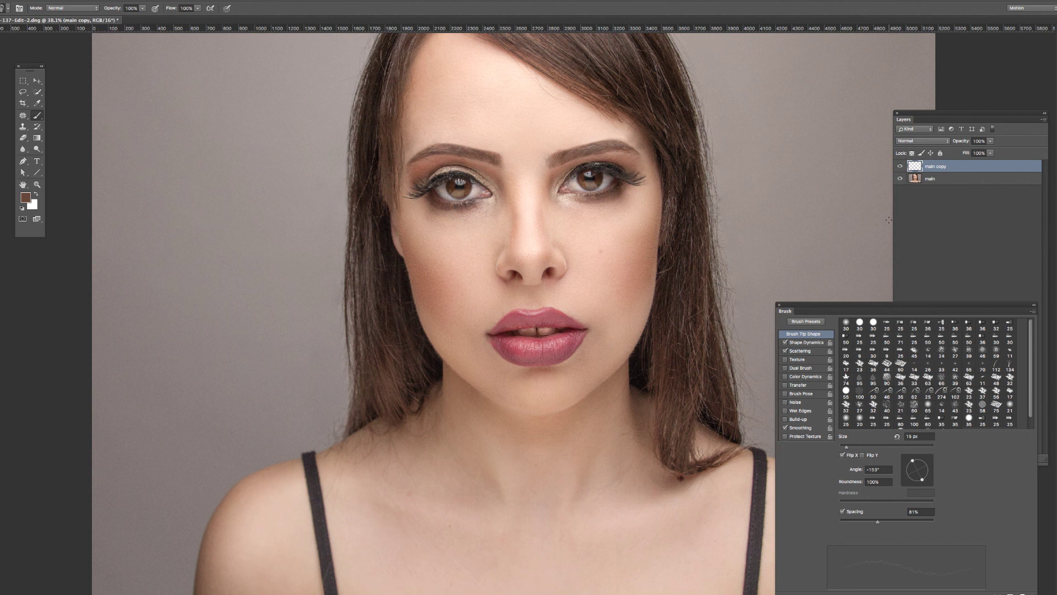
Step: Stop the screen recording from the menu-bar recorder
left_click(968, 0)
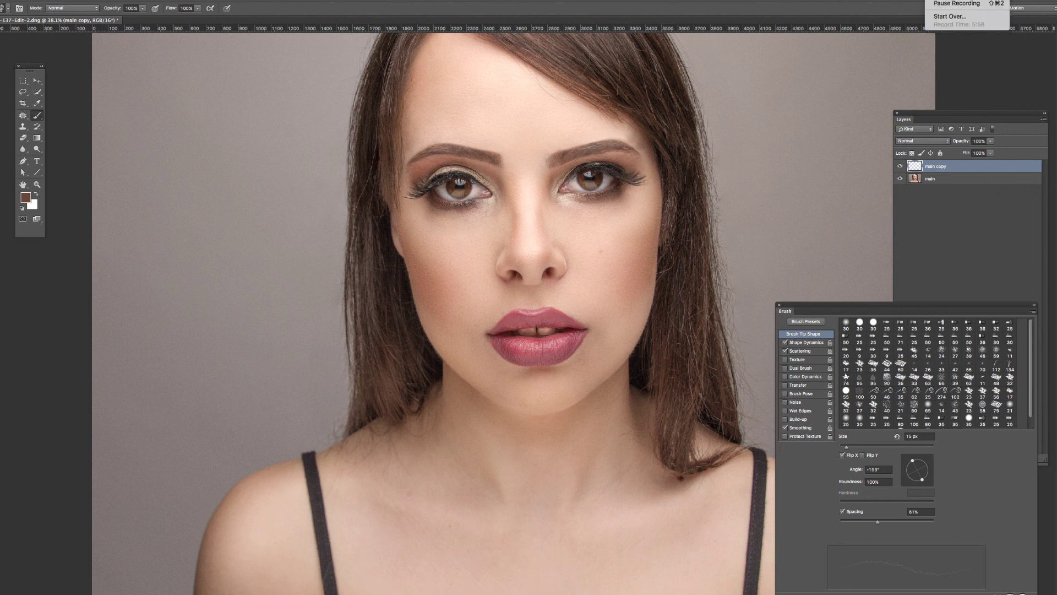